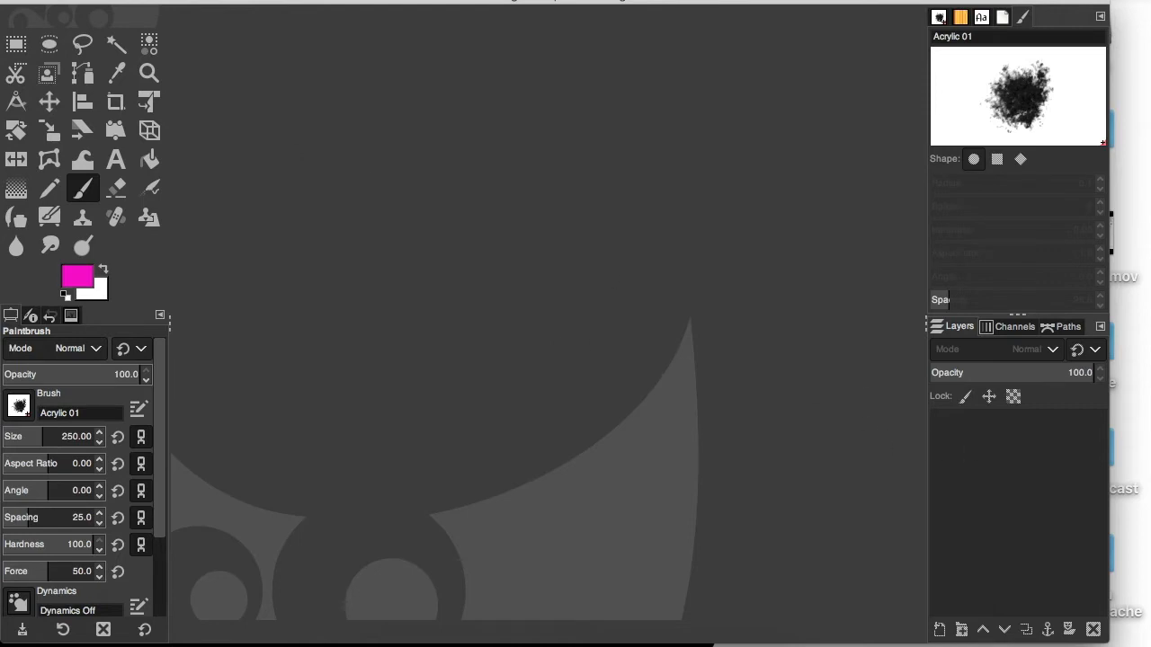
- Create a new blank image 800 px wide and 600 px high
left_click(144, 1)
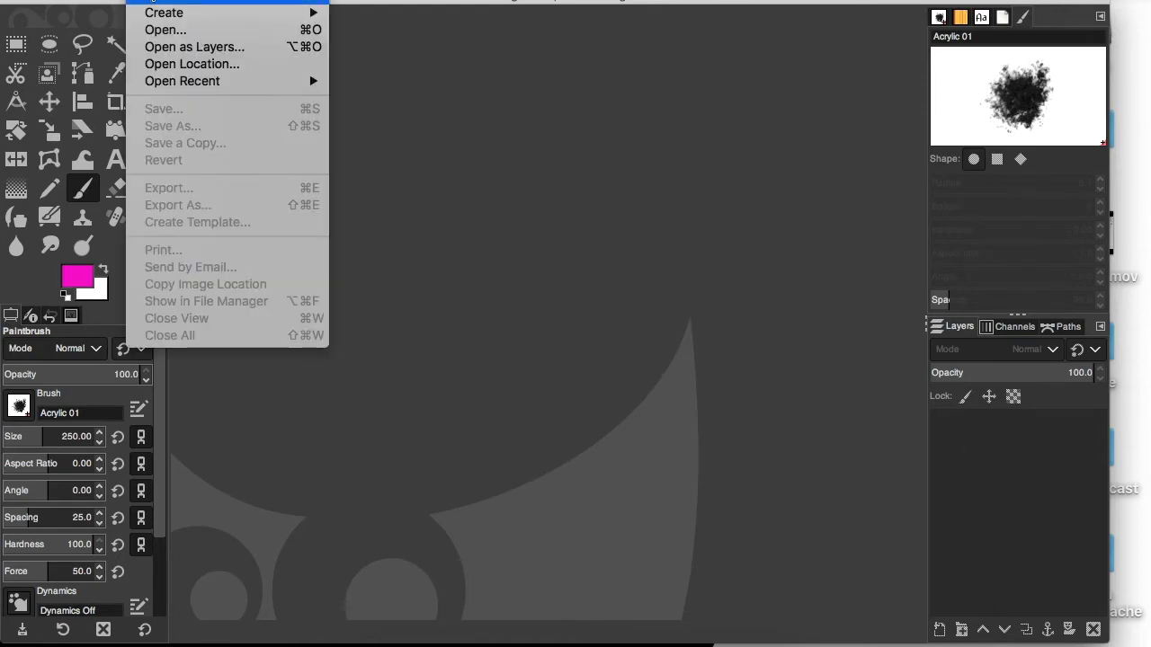
left_click(162, 1)
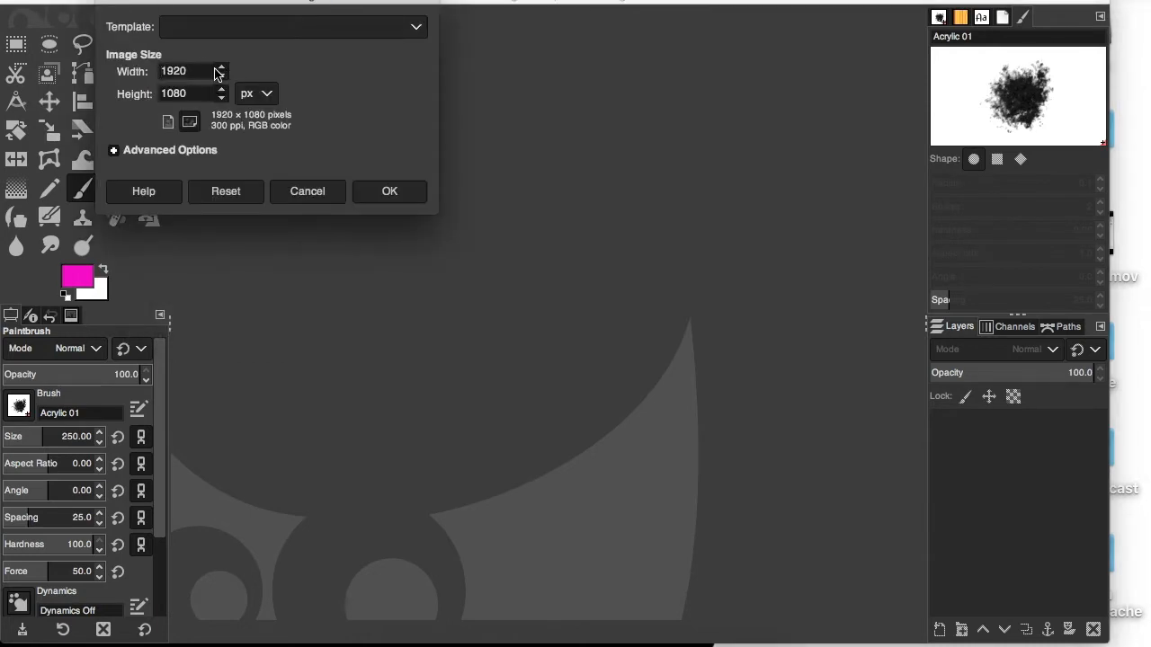
left_click_drag(194, 69, 147, 65)
type("800")
key("Tab")
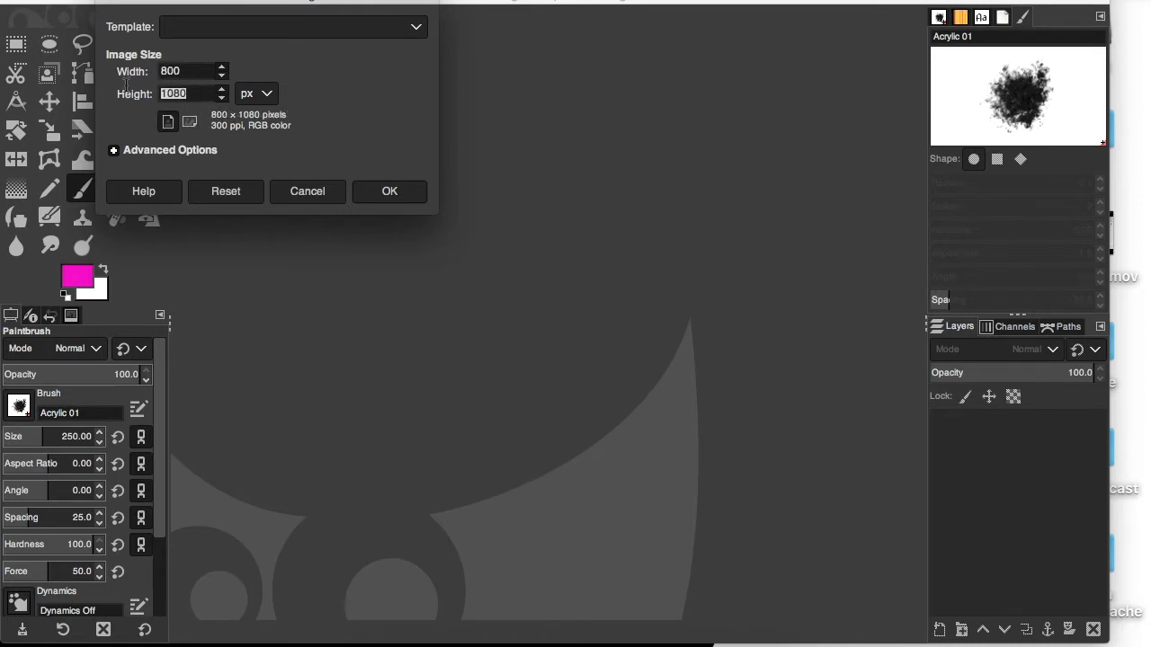
type("6")
left_click(394, 191)
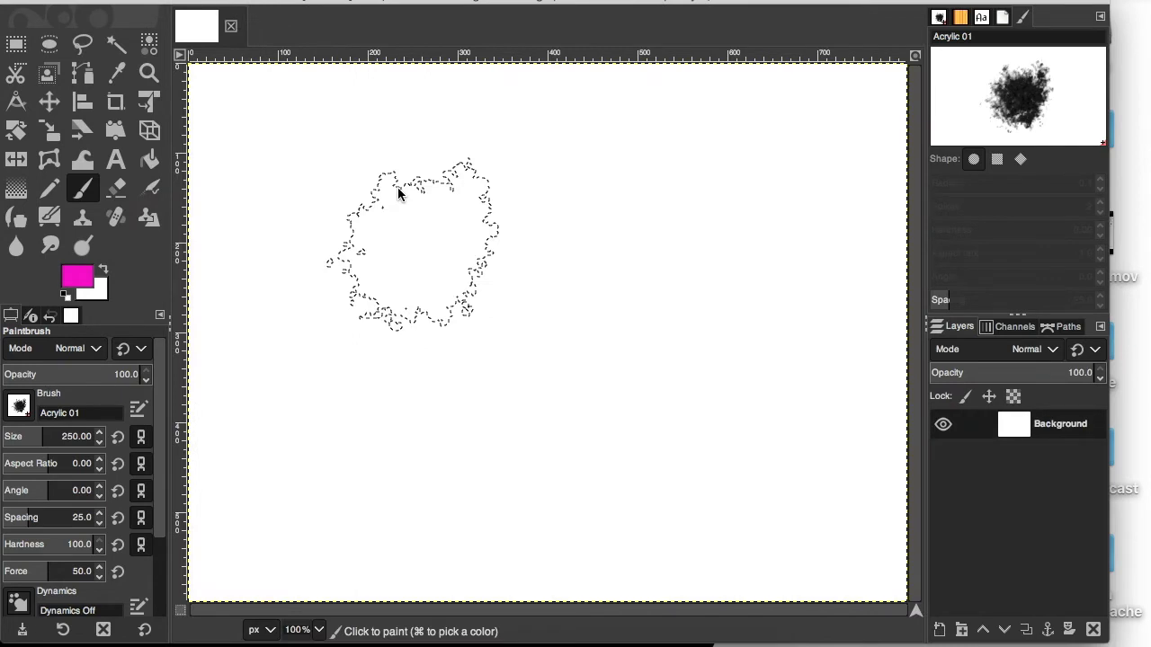
- Paint a broad, winding magenta stroke down and across the canvas with the Acrylic 01 brush
left_click(377, 189)
mouse_move(376, 196)
left_mouse_down()
mouse_move(360, 360)
mouse_move(555, 311)
mouse_move(678, 314)
mouse_move(604, 322)
left_mouse_up()
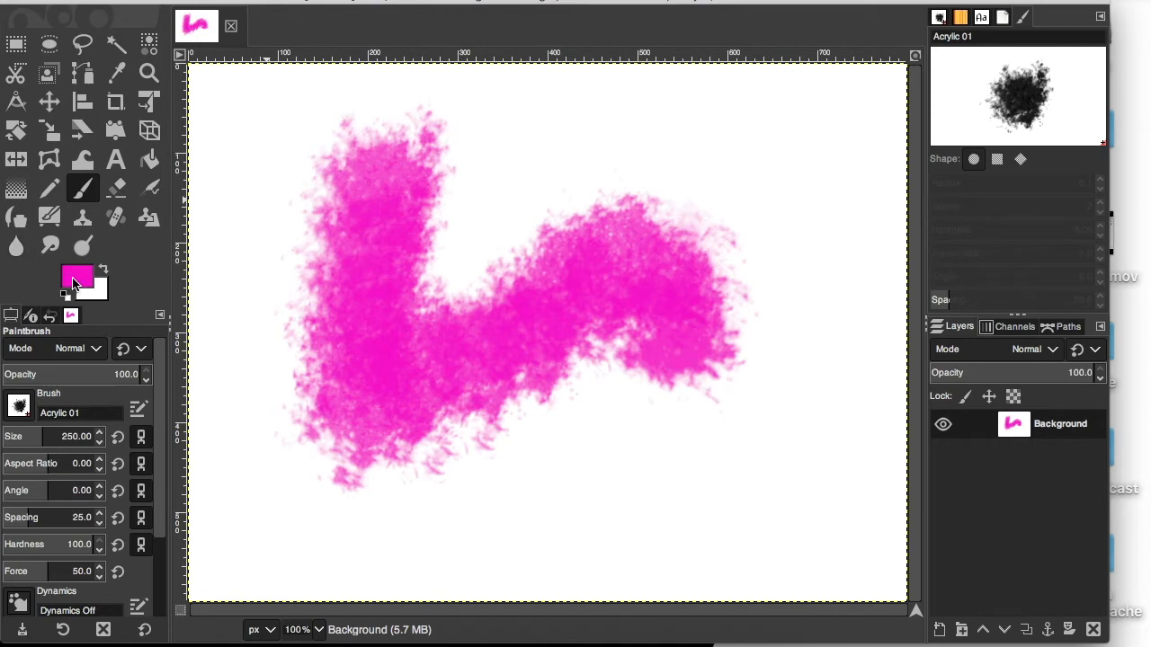
- Choose the 2. Star brush and set the foreground color to yellow f0f60d
left_click(20, 406)
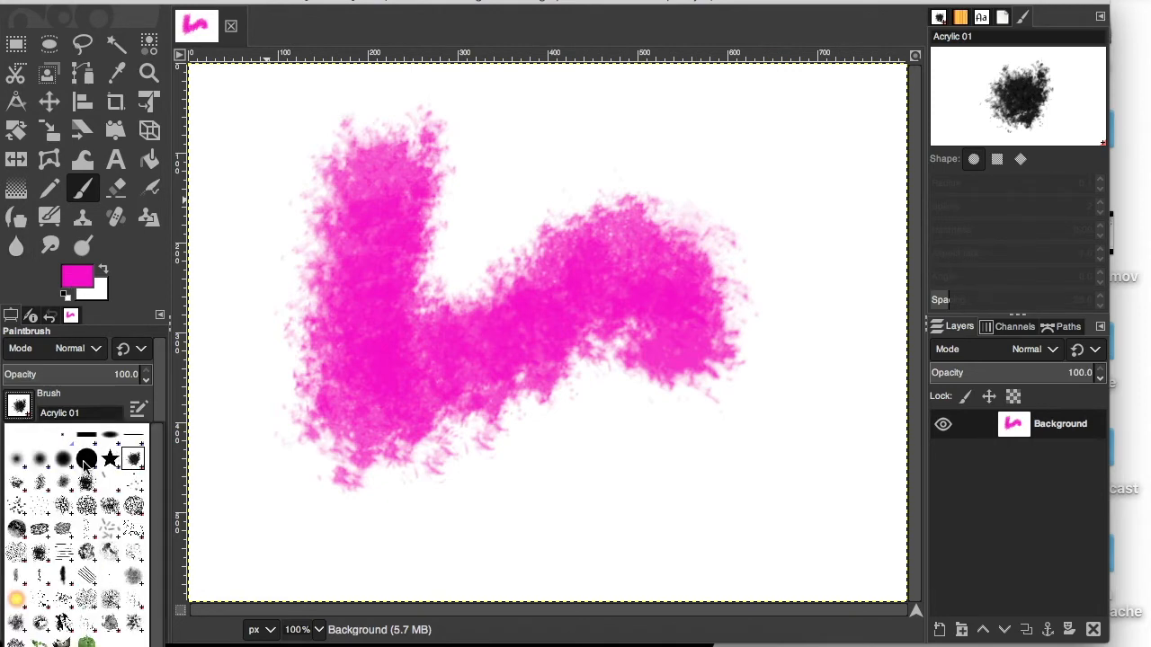
left_click(110, 460)
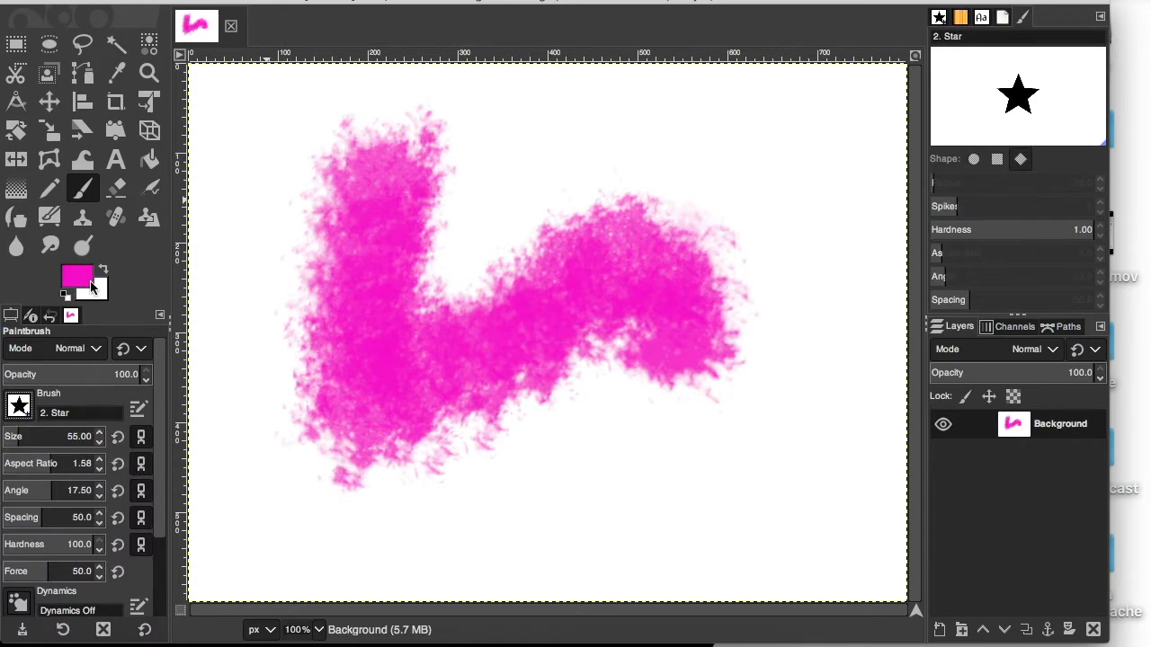
left_click(81, 271)
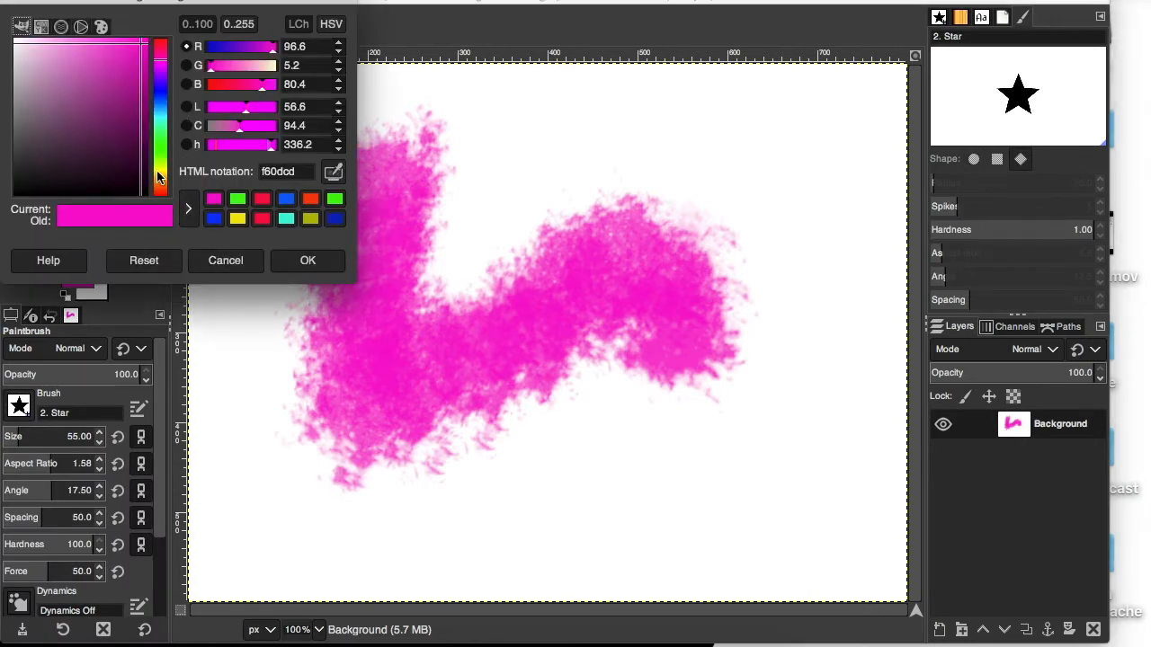
left_click_drag(160, 174, 159, 173)
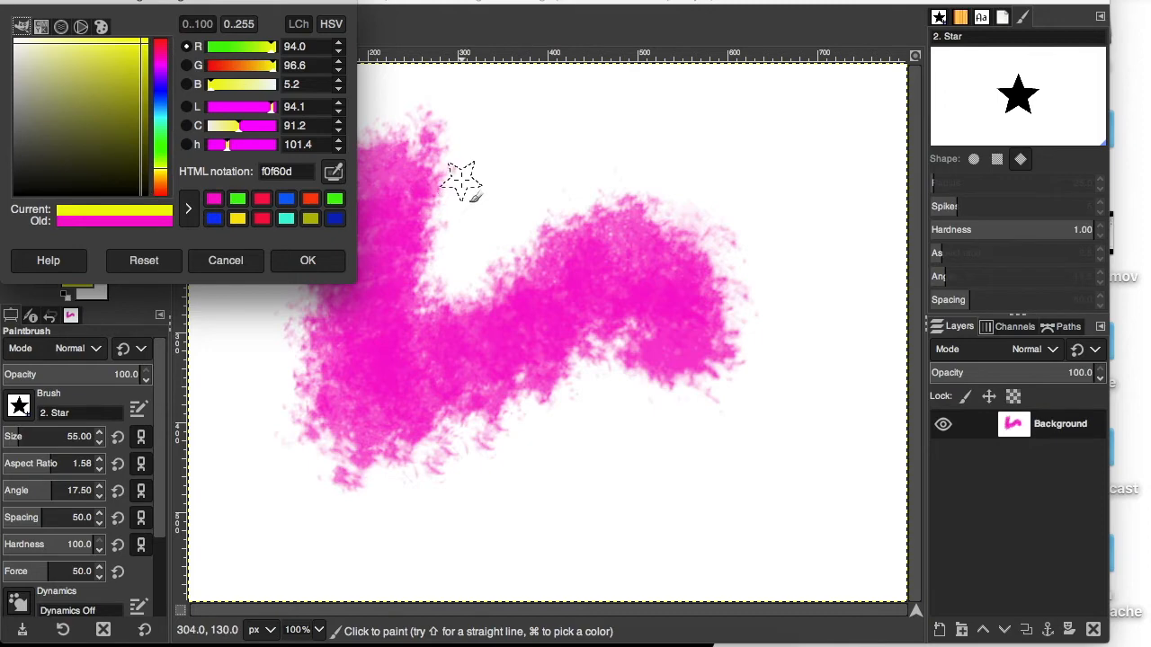
left_click(287, 260)
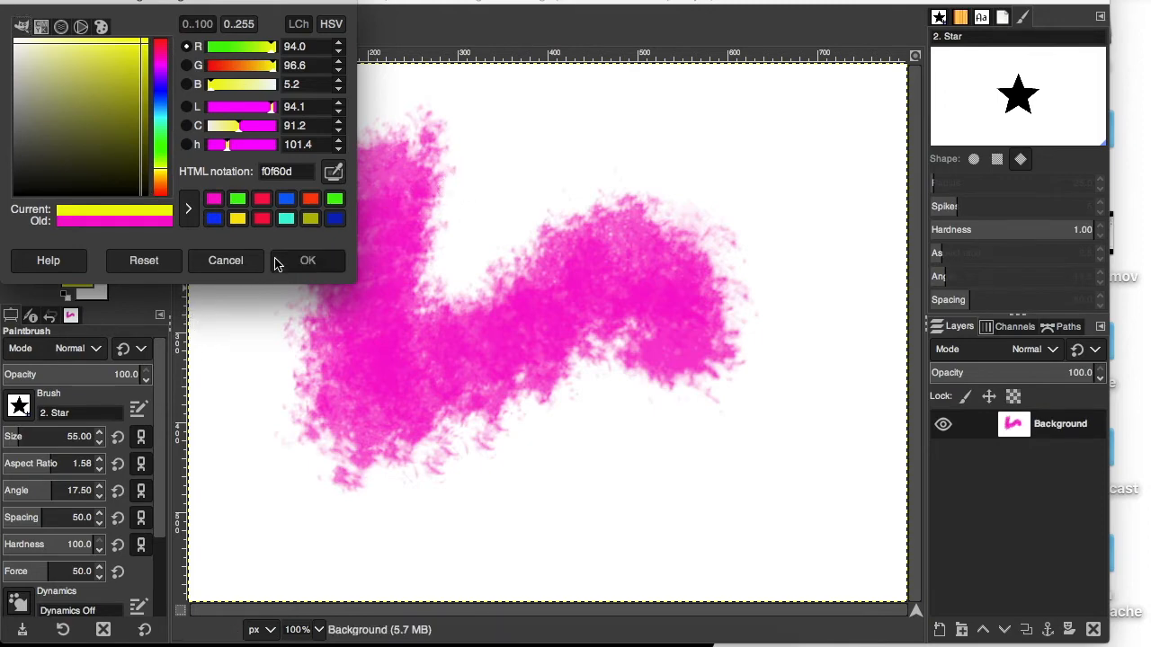
- Enlarge the star brush to size 563 and stamp one yellow star over the magenta stroke
left_click_drag(15, 439, 127, 424)
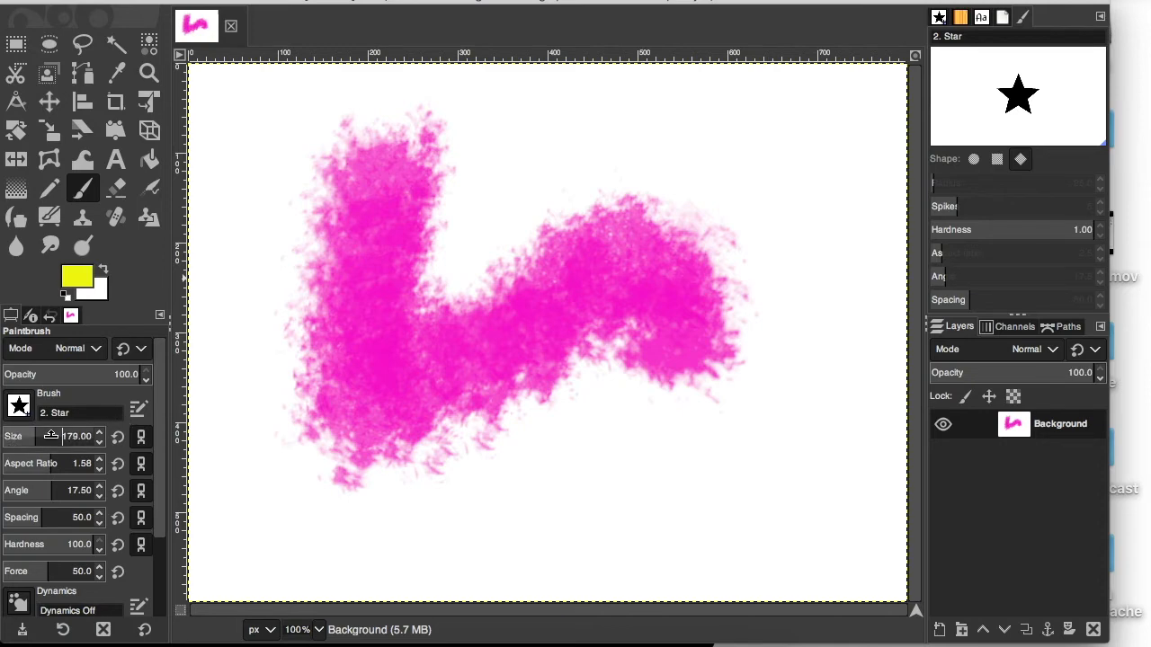
left_click_drag(39, 437, 126, 420)
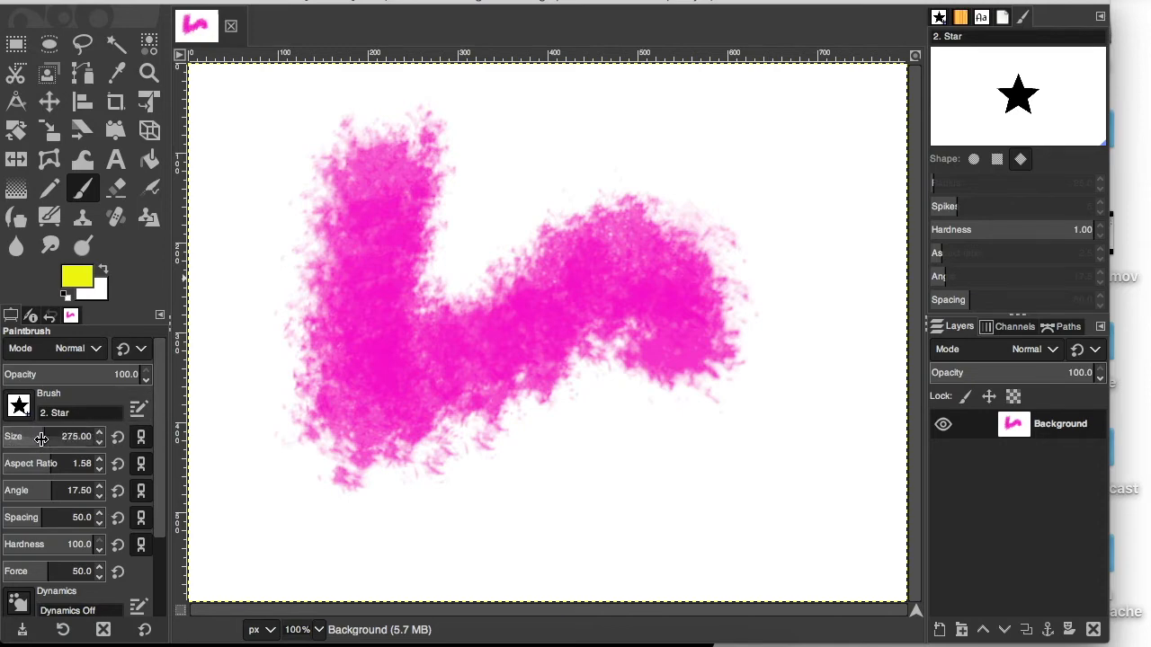
left_click_drag(49, 431, 62, 432)
left_click(437, 329)
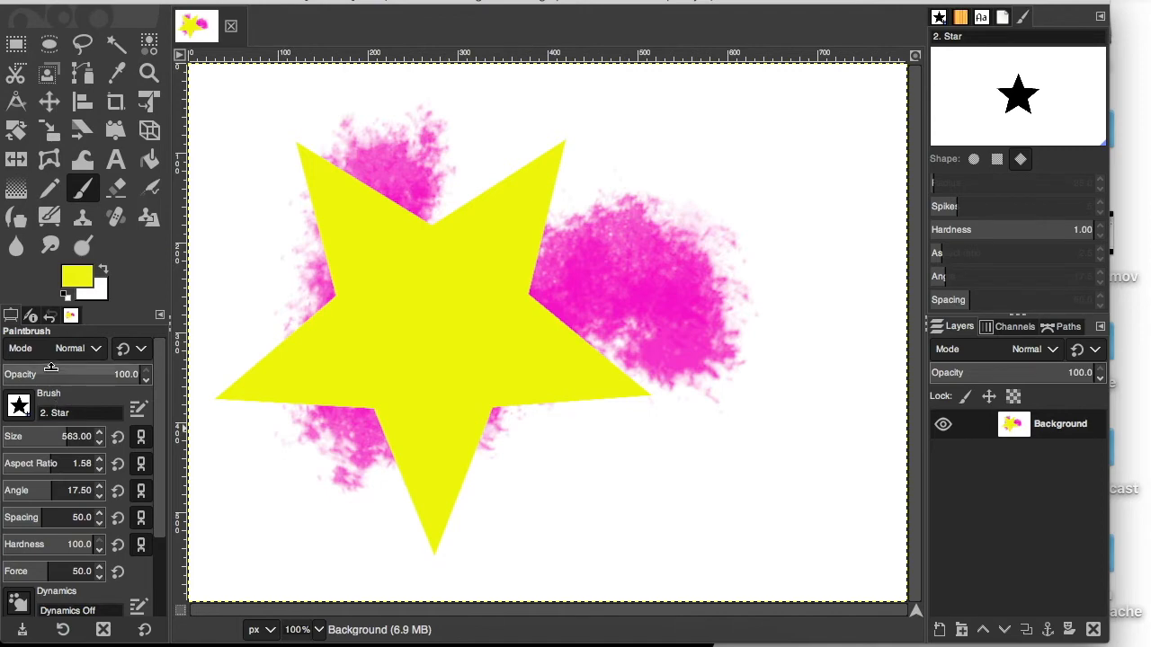
- Paint broad blue strokes around the star with the Acrylic 03 brush
left_click(19, 405)
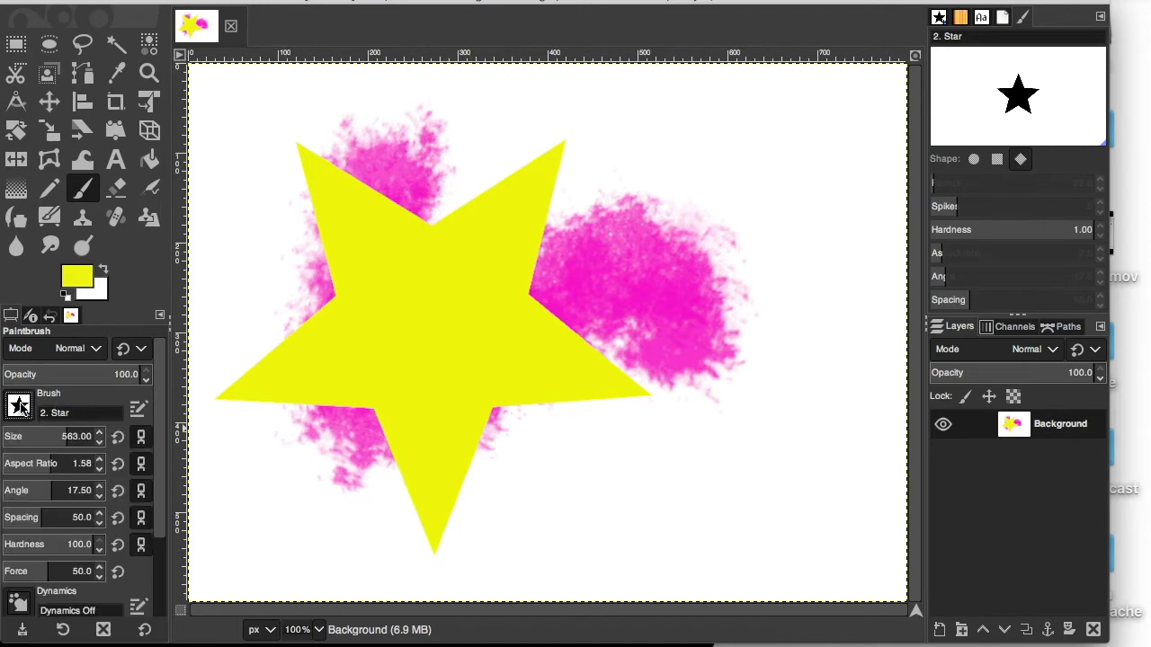
left_click(41, 502)
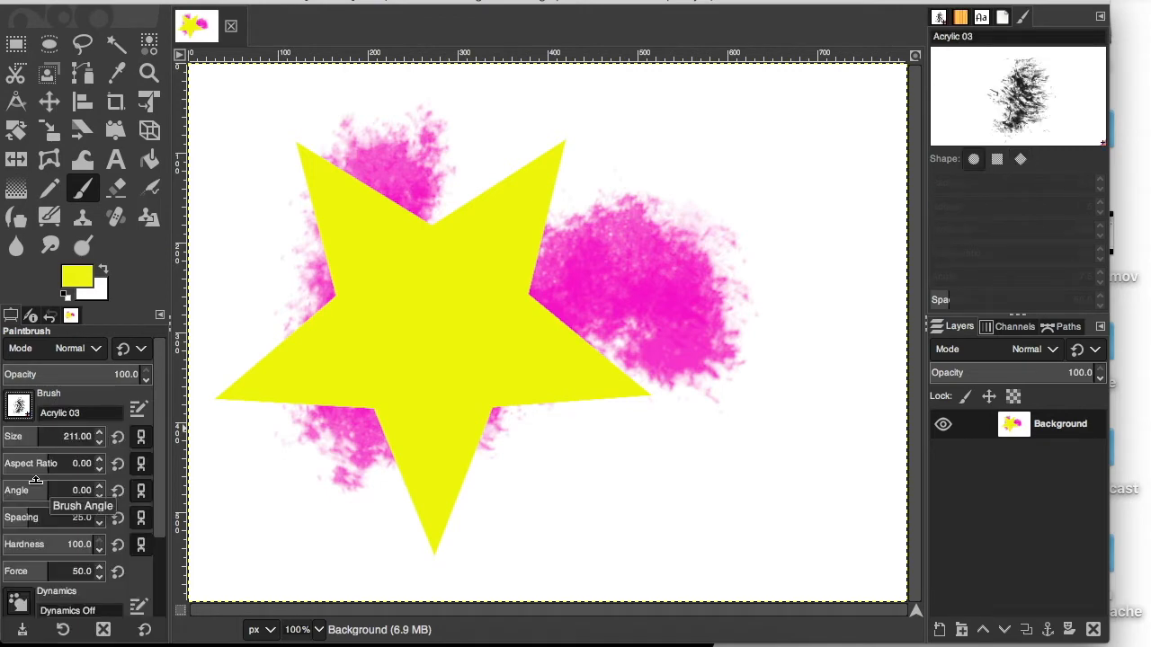
left_click(79, 275)
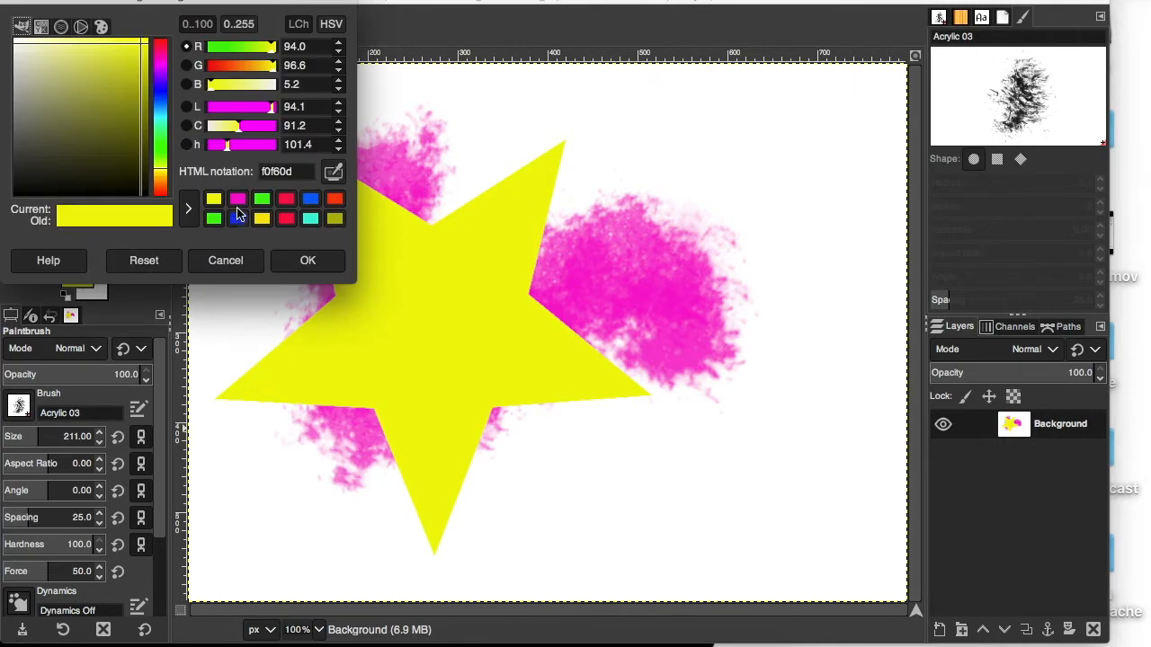
left_click(161, 108)
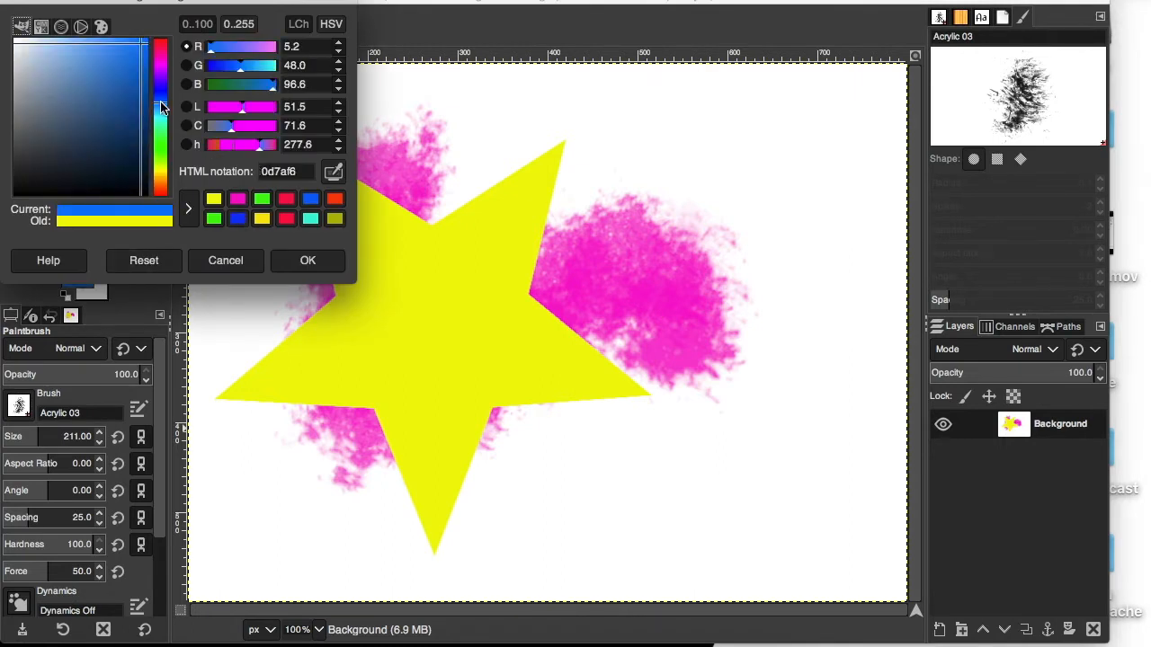
mouse_move(636, 135)
left_mouse_down()
mouse_move(746, 328)
mouse_move(621, 504)
mouse_move(331, 526)
mouse_move(647, 552)
mouse_move(809, 507)
mouse_move(800, 274)
mouse_move(696, 230)
left_mouse_up()
mouse_move(317, 108)
left_mouse_down()
mouse_move(262, 155)
mouse_move(240, 360)
left_mouse_up()
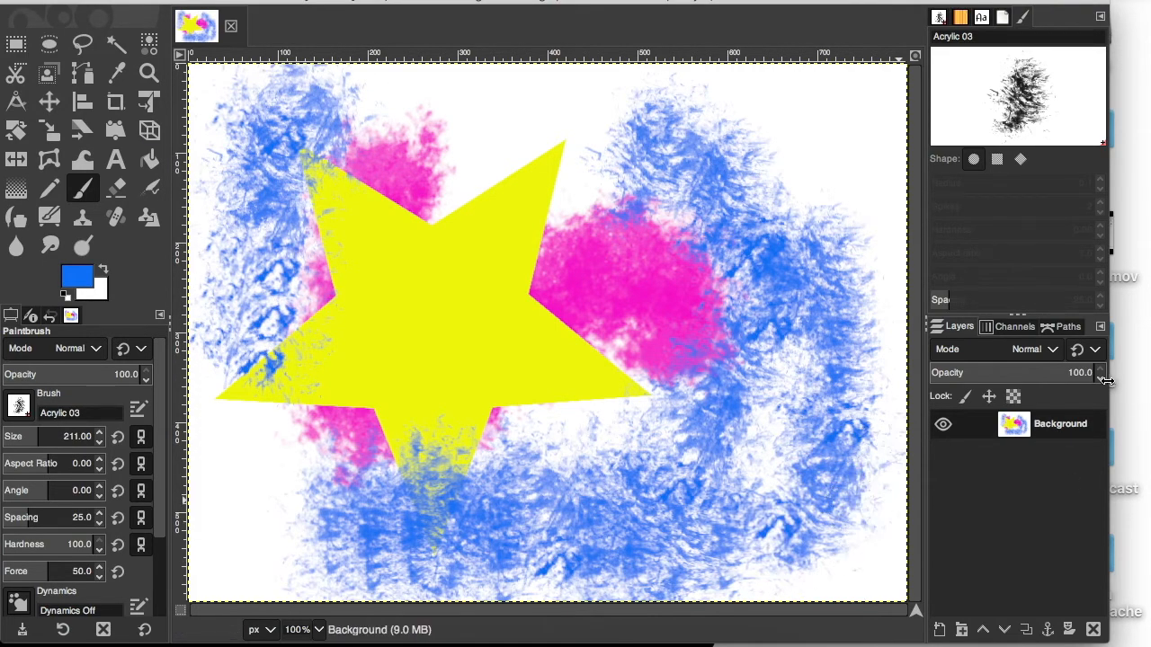
- Add an 800 × 600 px transparent layer named Layer2 and paint a blue Hatch Pen 01 stroke across the star
left_click(939, 631)
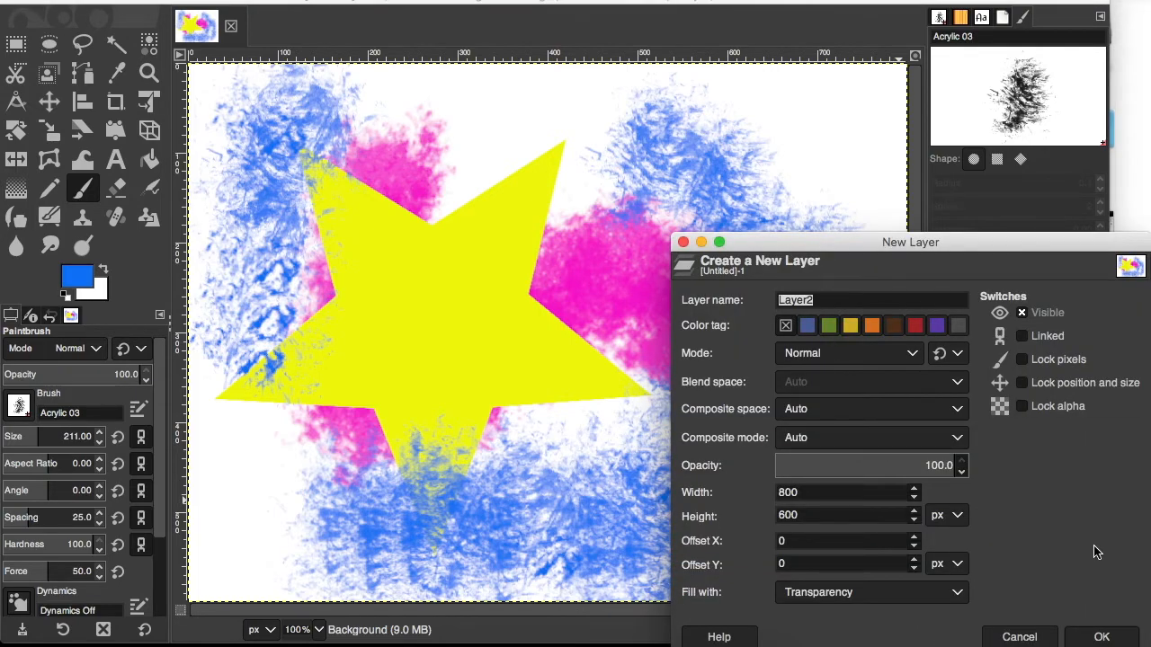
left_click(1102, 637)
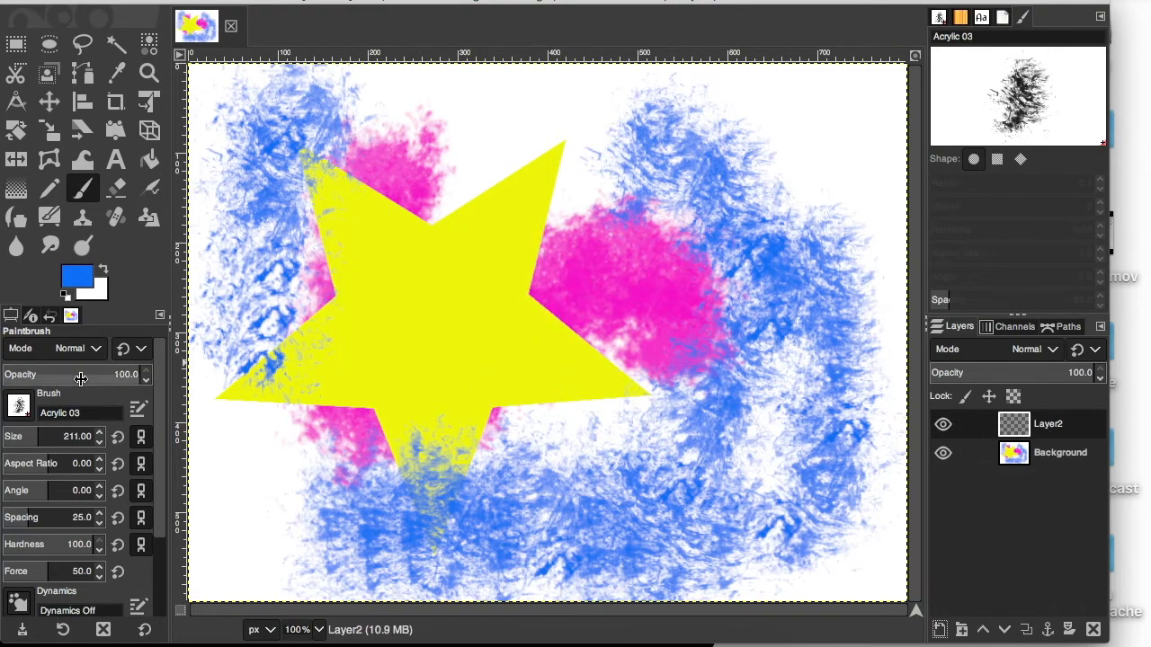
left_click(18, 406)
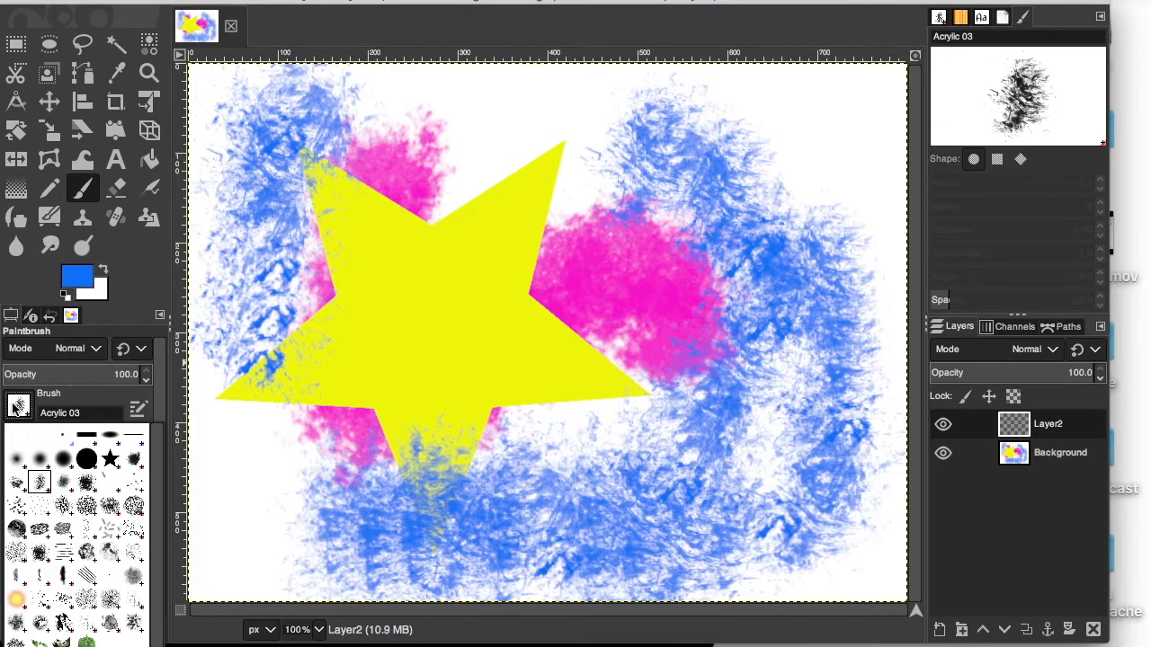
left_click(69, 558)
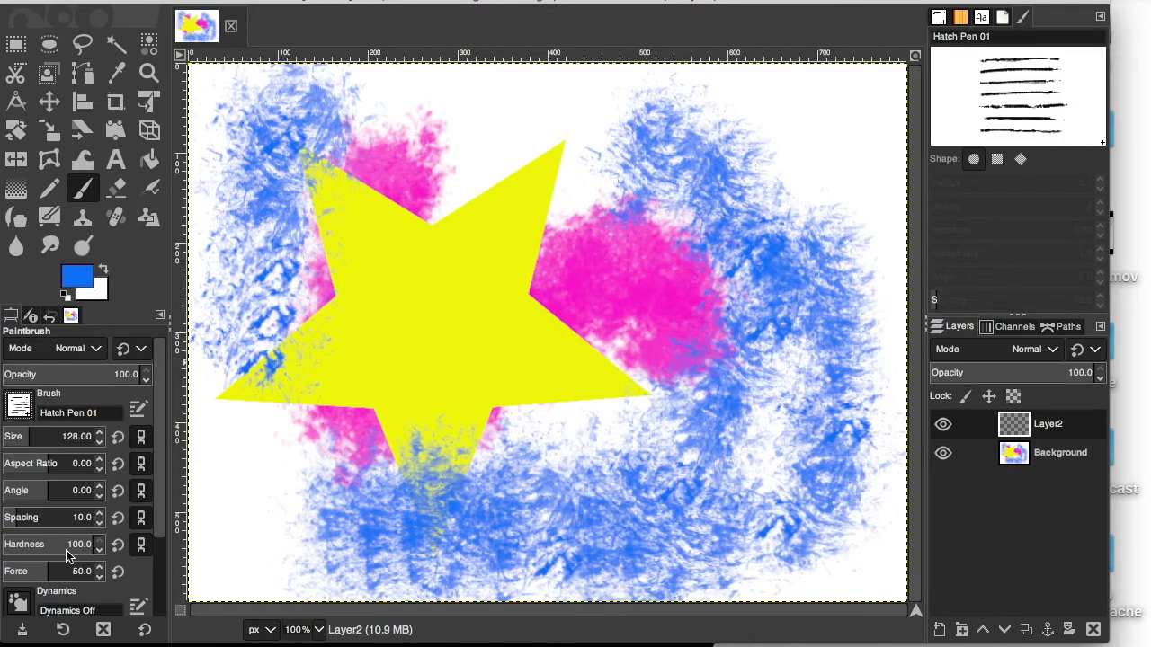
mouse_move(337, 341)
left_mouse_down()
mouse_move(493, 254)
mouse_move(597, 229)
left_mouse_up()
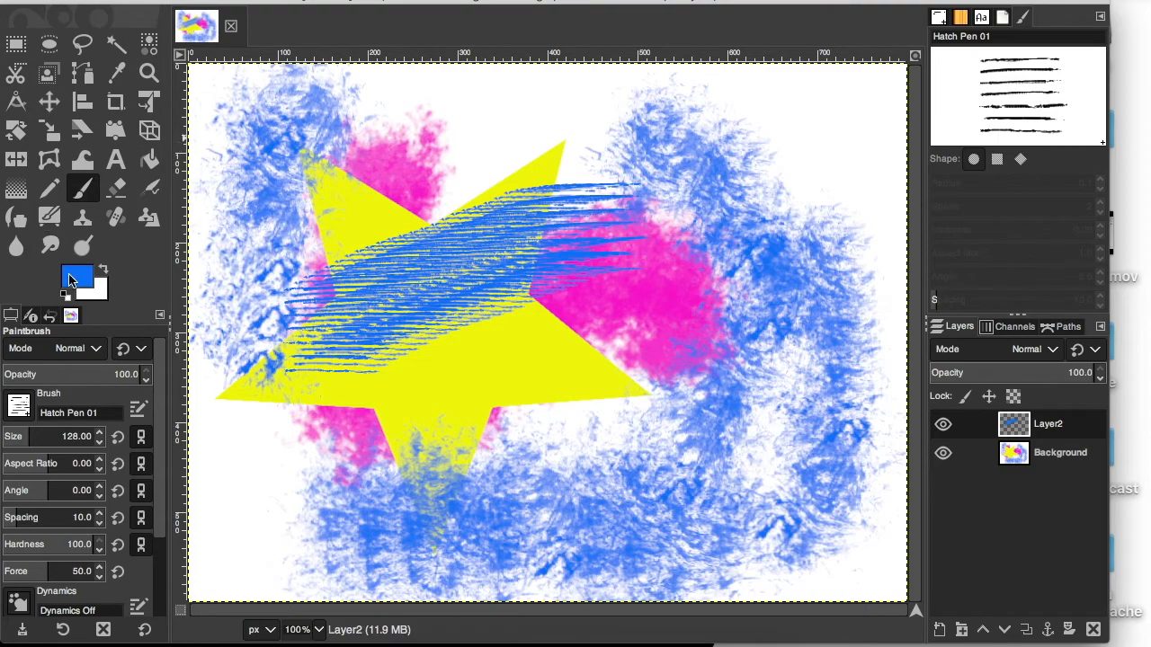
- Set the foreground color to green 10f60d and paint large hatch strokes over most of the artwork on Layer2
left_click(76, 277)
left_click(155, 147)
left_click(48, 260)
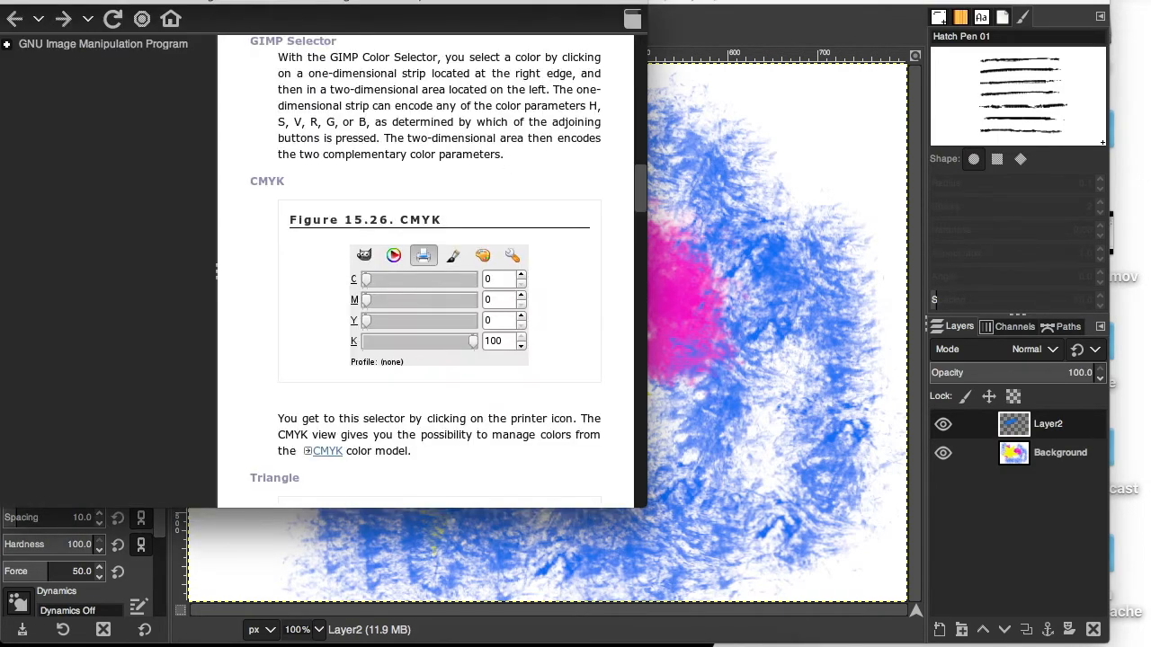
left_click(10, 1)
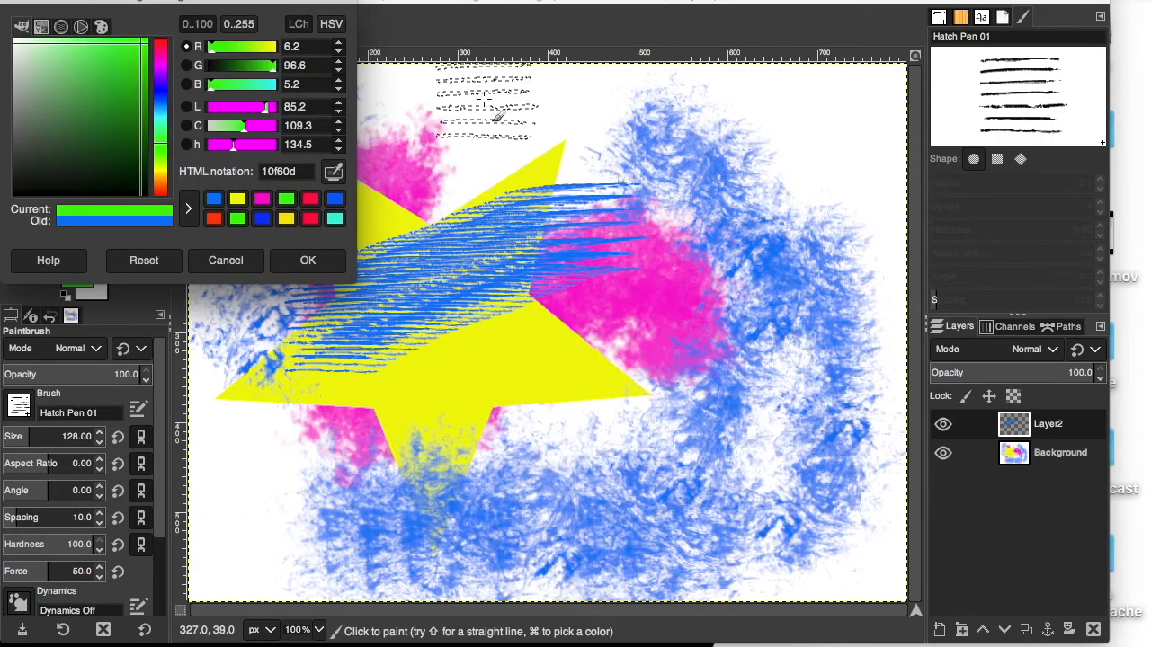
left_click(306, 260)
mouse_move(462, 185)
left_mouse_down()
mouse_move(476, 162)
mouse_move(630, 171)
mouse_move(654, 454)
mouse_move(314, 472)
mouse_move(251, 202)
mouse_move(759, 290)
mouse_move(773, 490)
mouse_move(540, 485)
mouse_move(485, 333)
mouse_move(610, 375)
left_mouse_up()
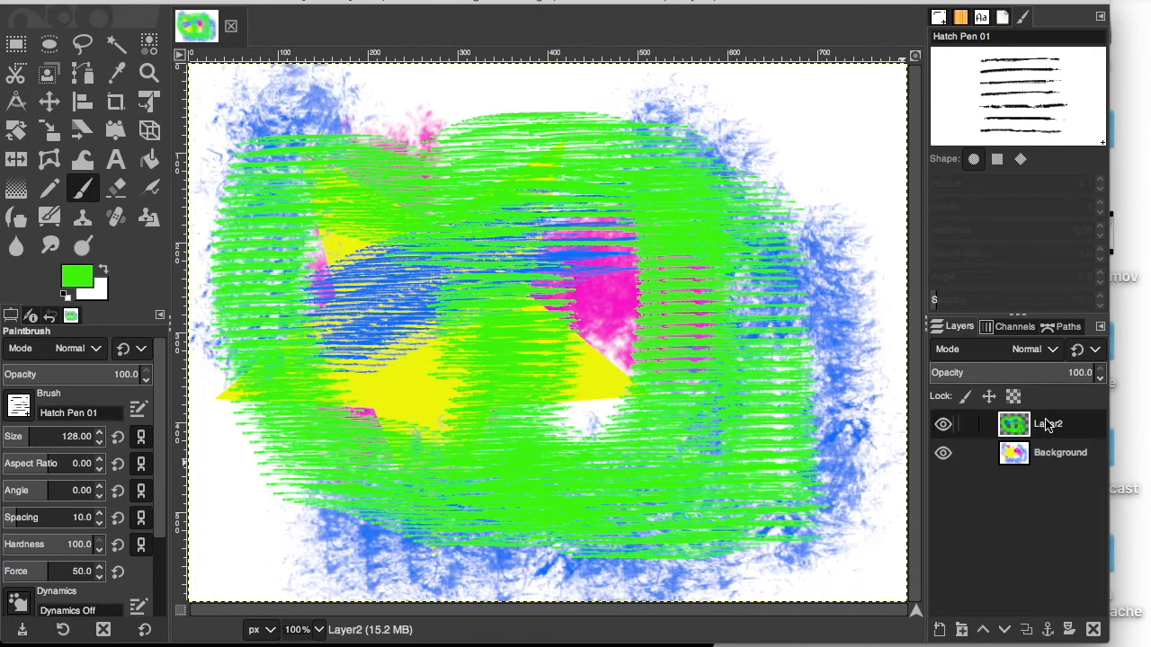
- Hide and reshow the Background layer and Layer2 in turn to compare their contents
left_click(940, 454)
left_click(940, 454)
left_click(942, 425)
left_click(942, 425)
- Try the Vivid light and Overlay blend modes on Layer2
left_click(1048, 344)
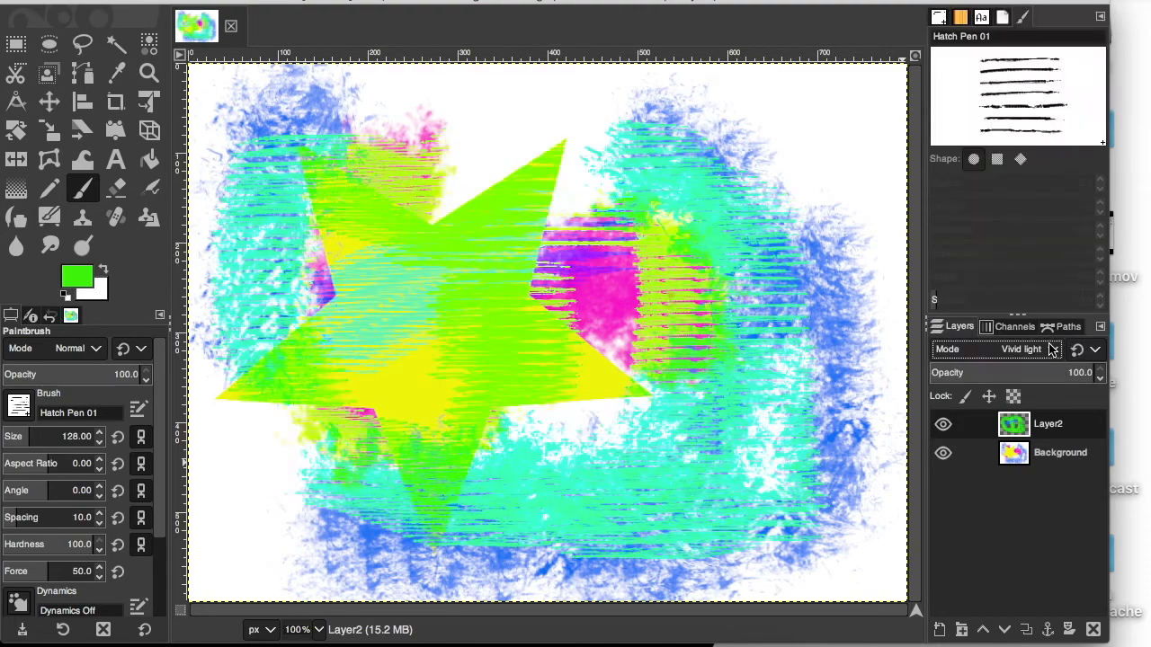
left_click(1039, 344)
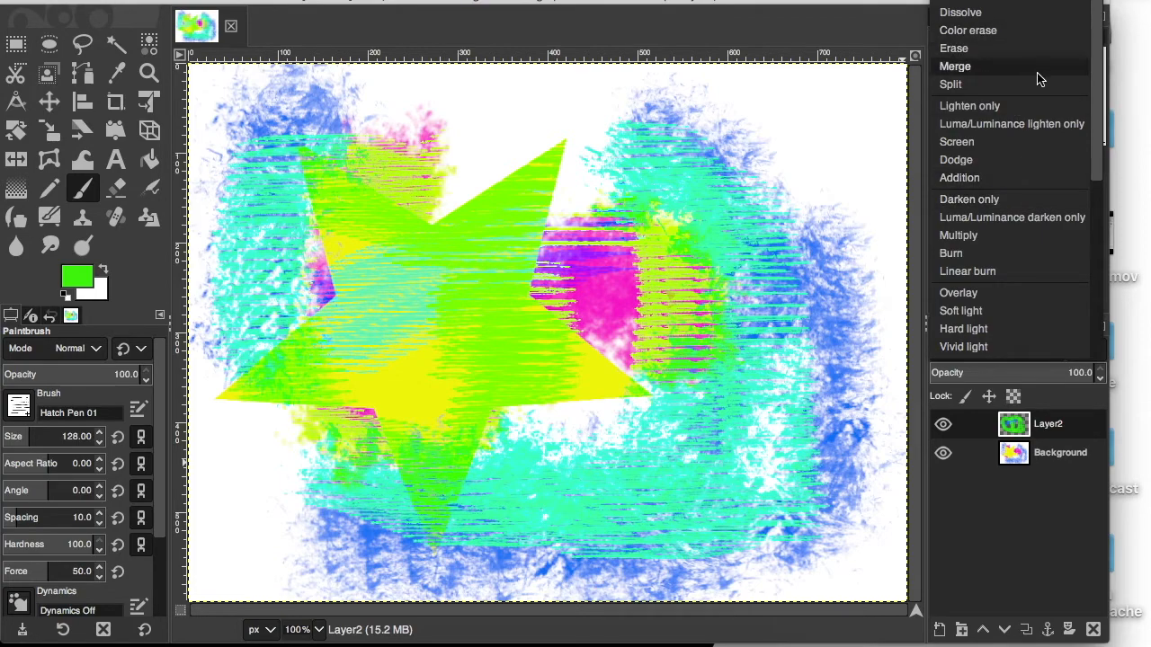
scroll(1035, 104, "down", 4)
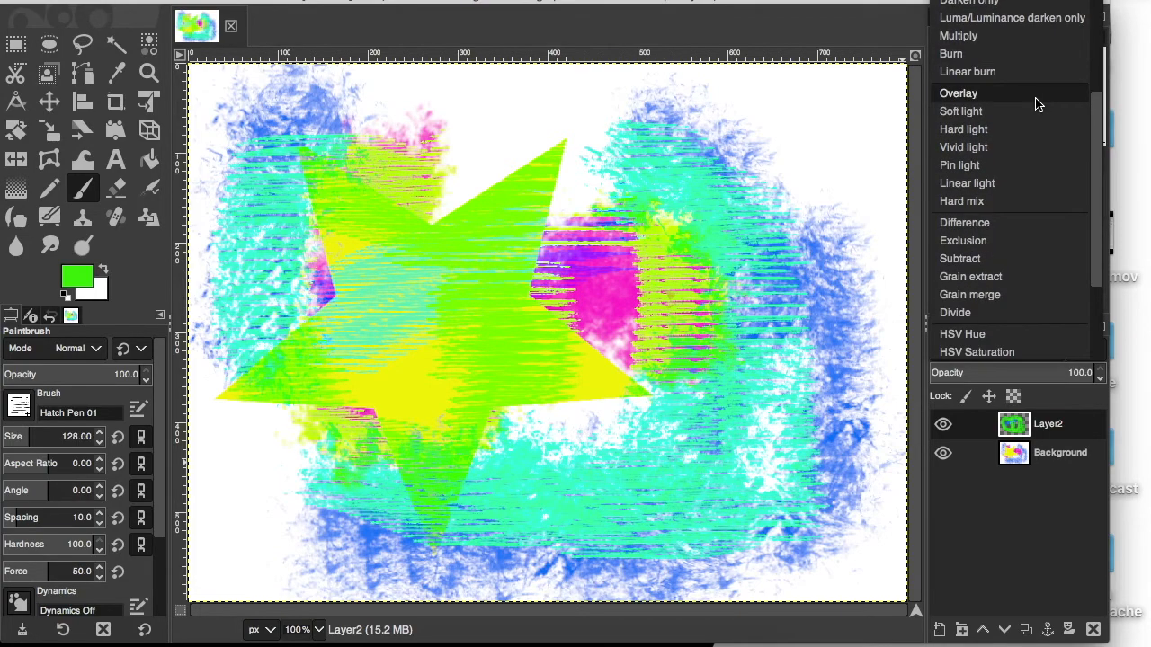
left_click(1036, 95)
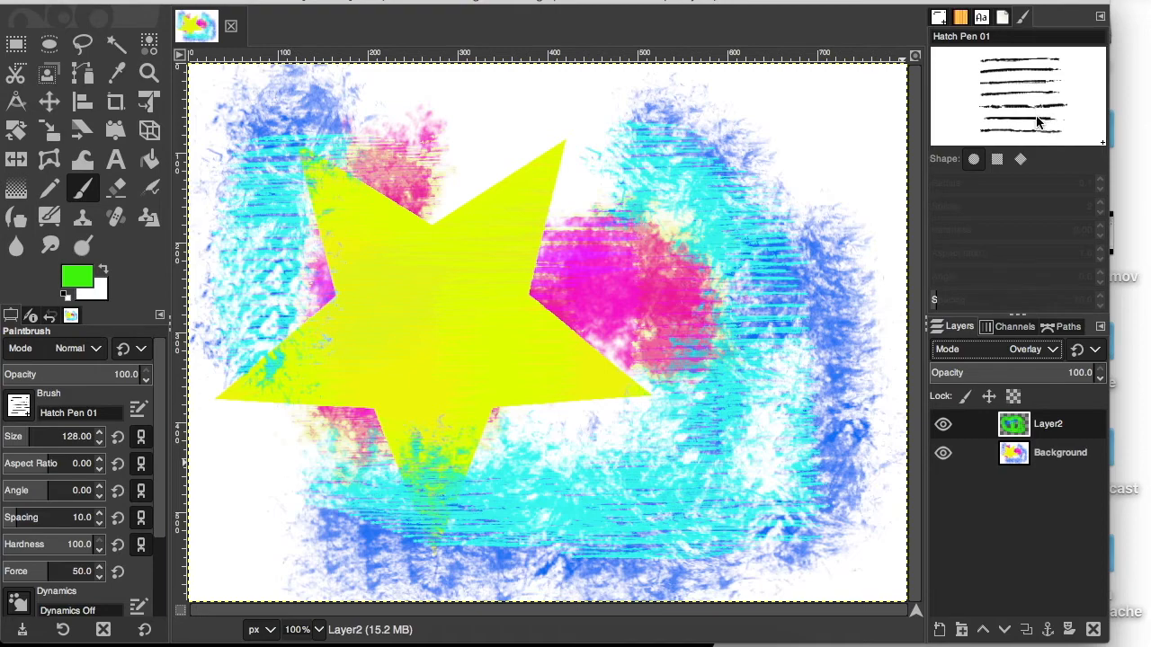
- Set the blend mode of Layer2 to Difference
left_click(1053, 351)
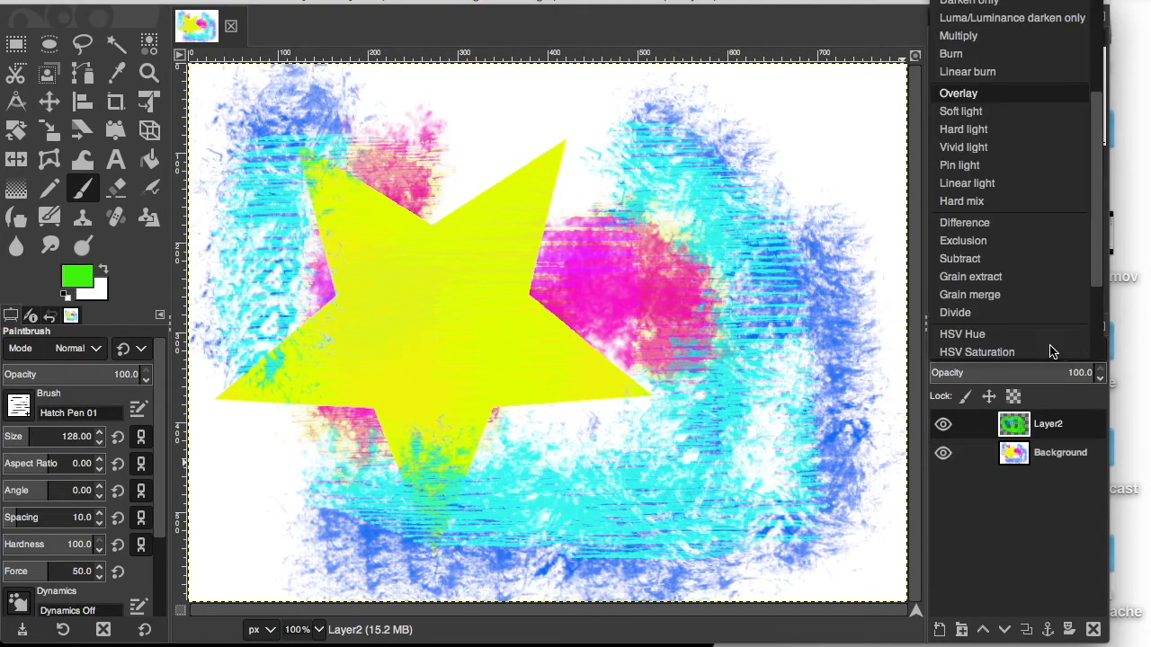
scroll(1052, 352, "down", 5)
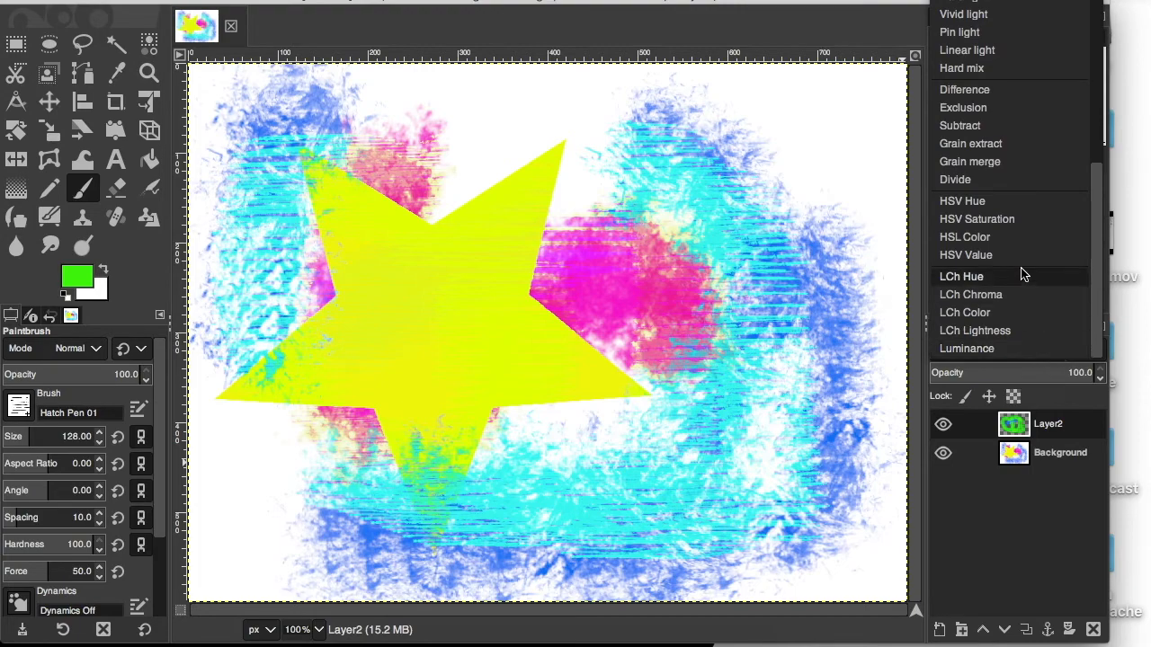
left_click(999, 91)
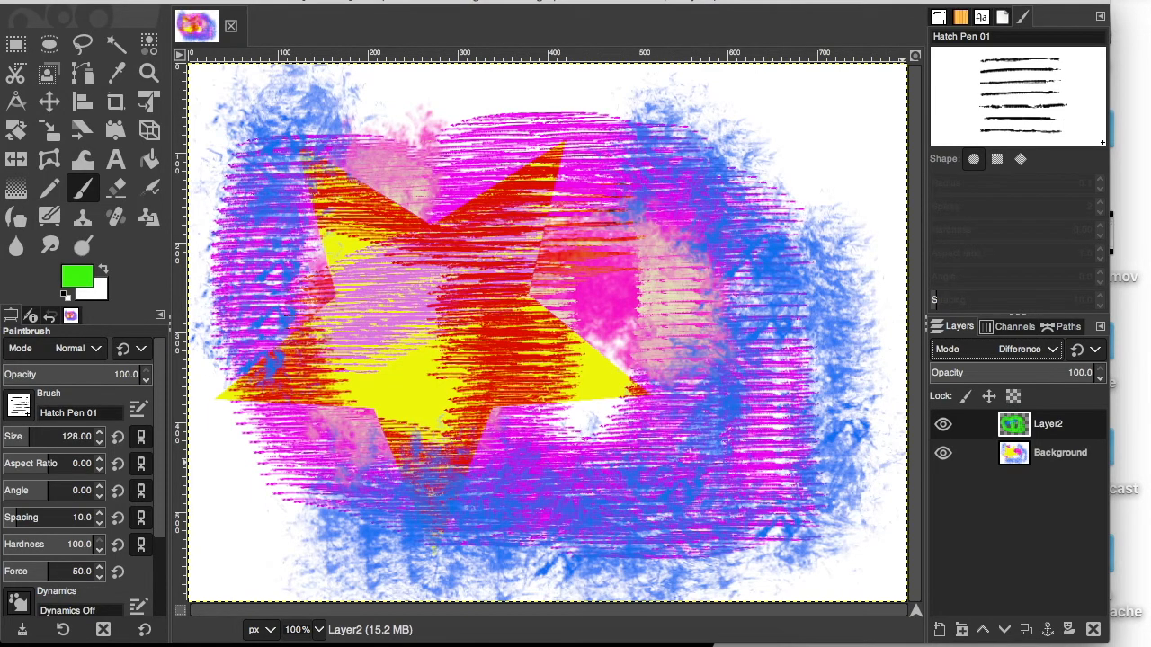
- Start exporting the image to the Desktop folder with JPEG image as the file type
left_click(144, 1)
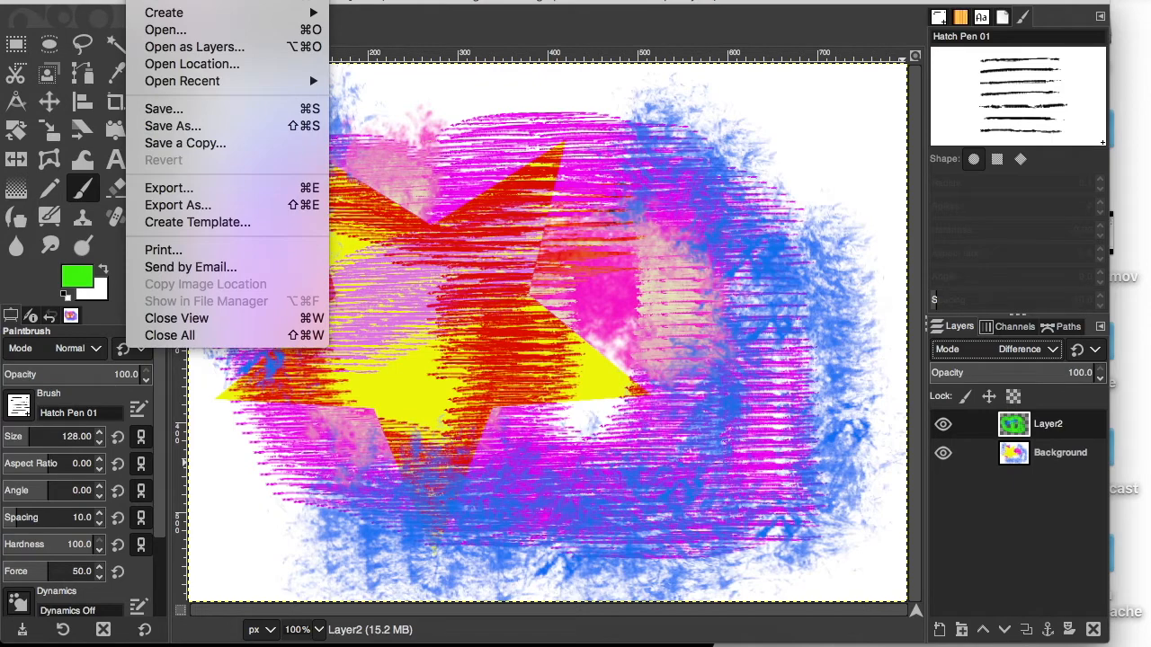
left_click(163, 206)
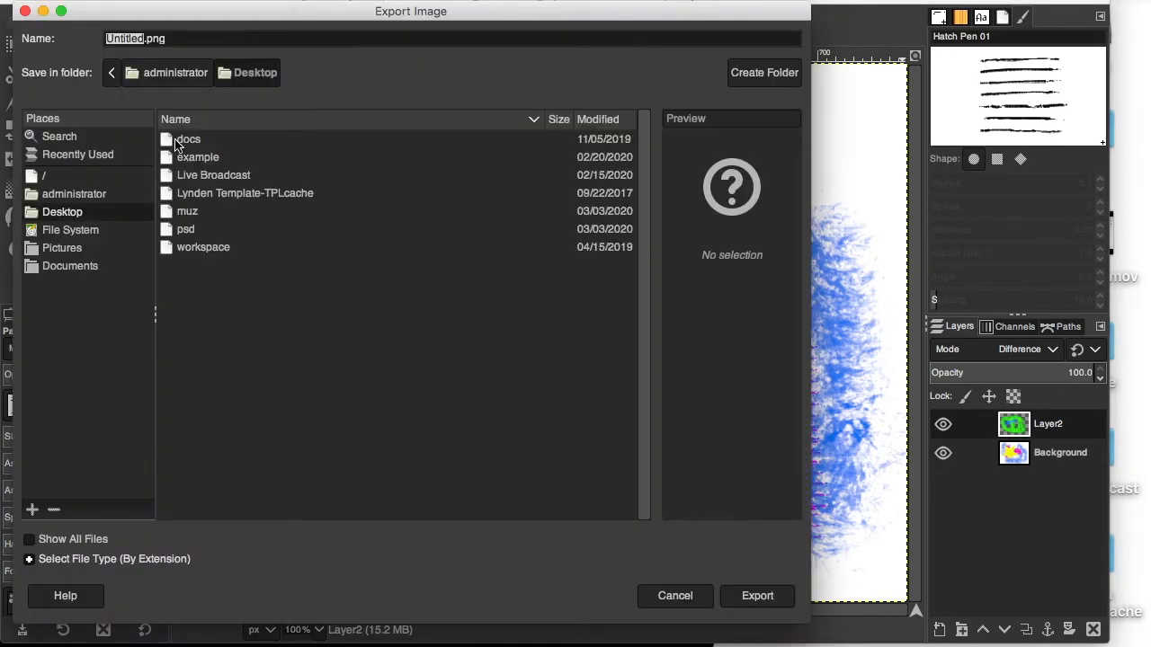
left_click(72, 214)
left_click(66, 561)
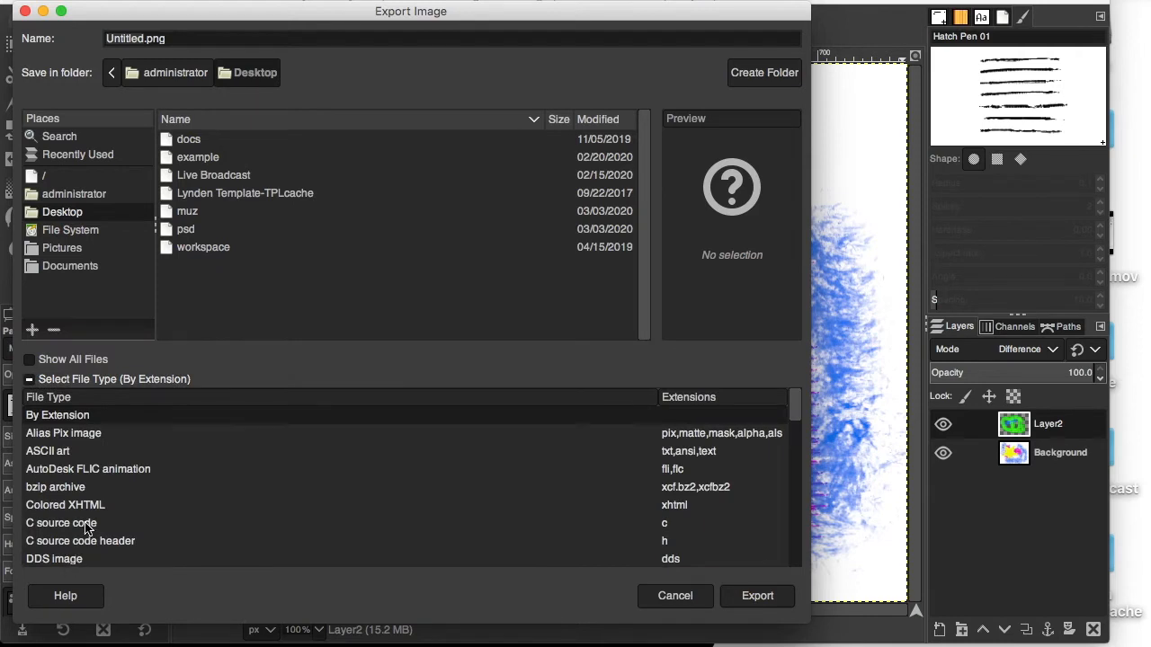
scroll(87, 529, "down", 3)
scroll(87, 527, "down", 1)
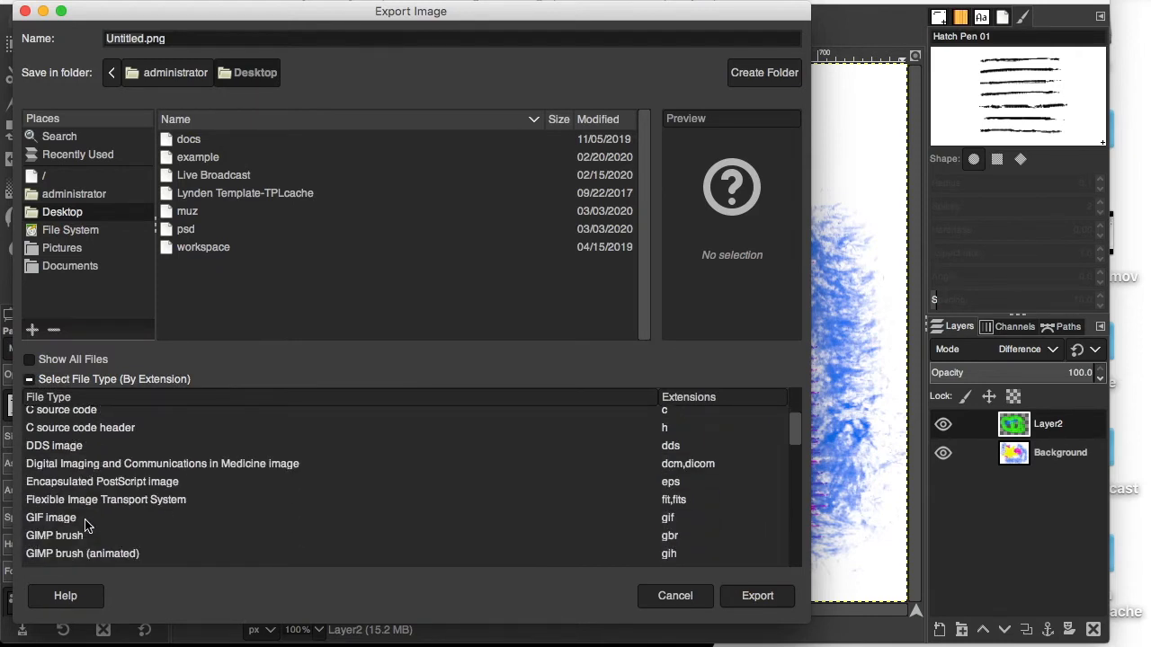
scroll(87, 527, "down", 1)
scroll(87, 527, "down", 2)
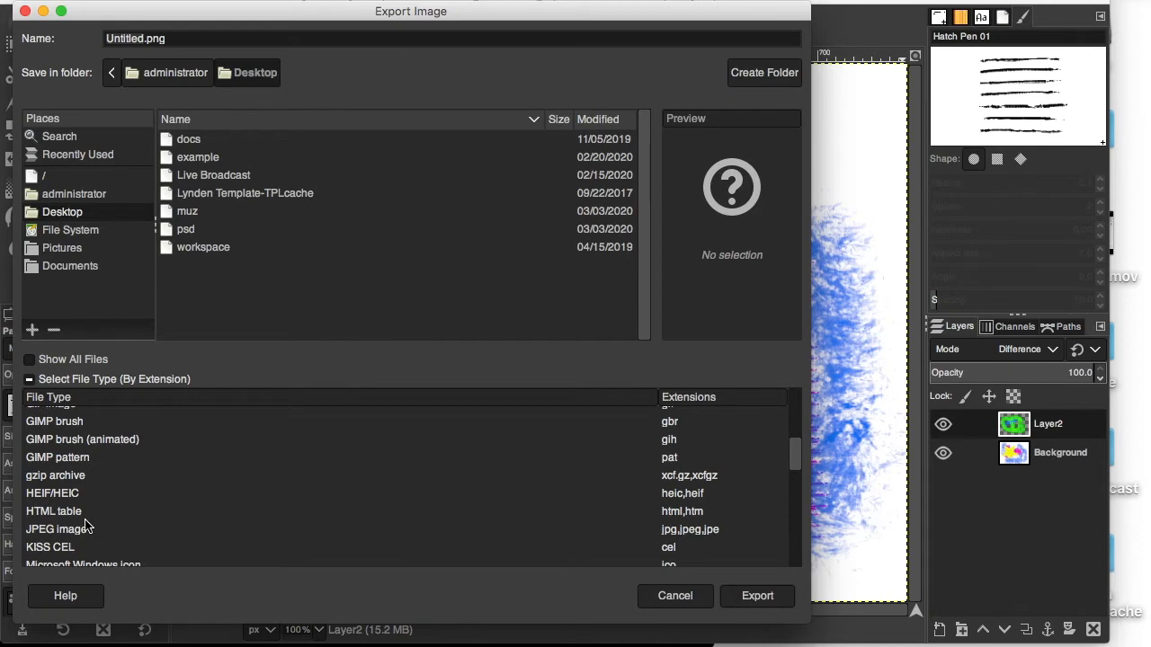
left_click(76, 534)
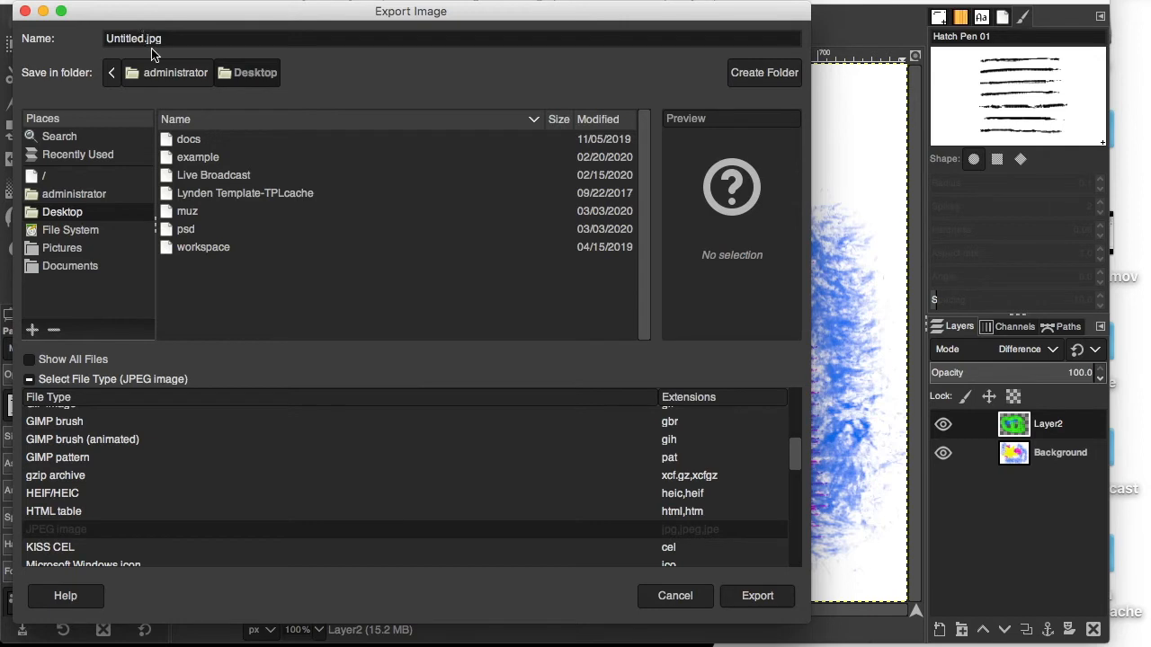
- Name the export file ps1.jpg and export it with the JPEG quality set to 100
left_click_drag(143, 39, 105, 40)
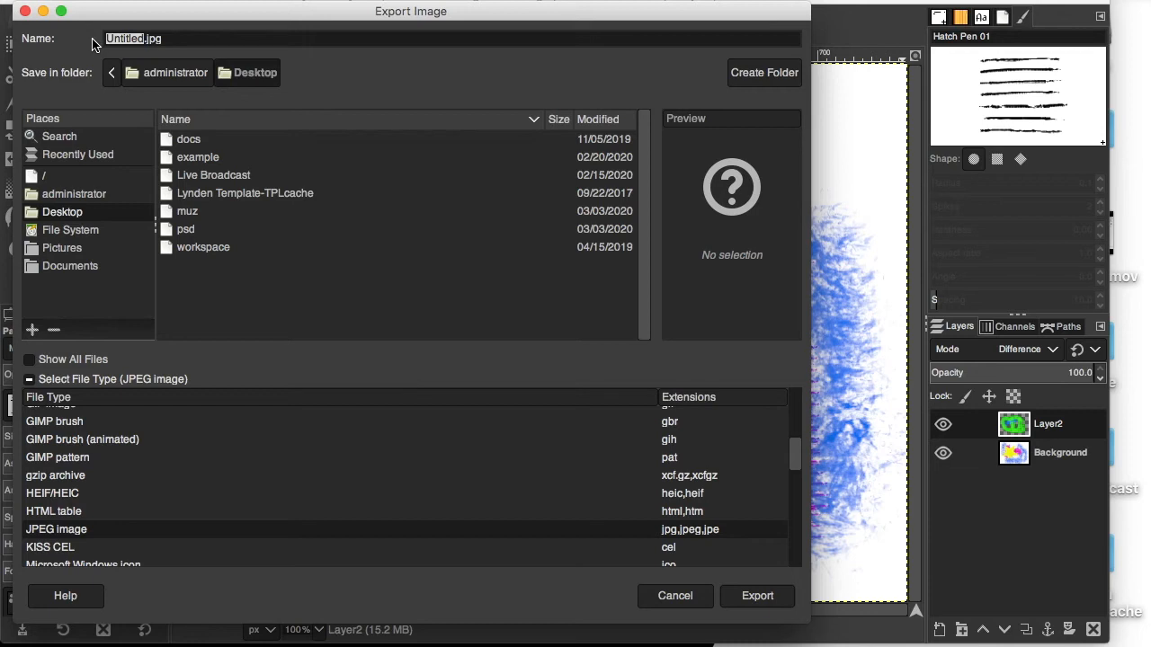
type("ps")
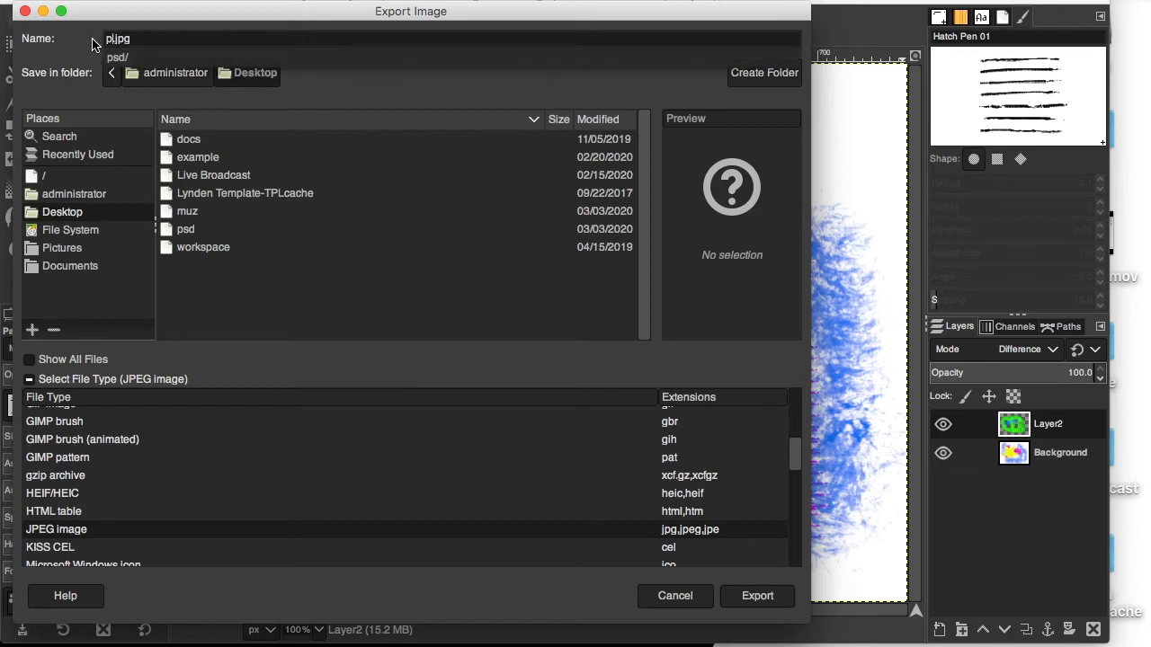
type("1")
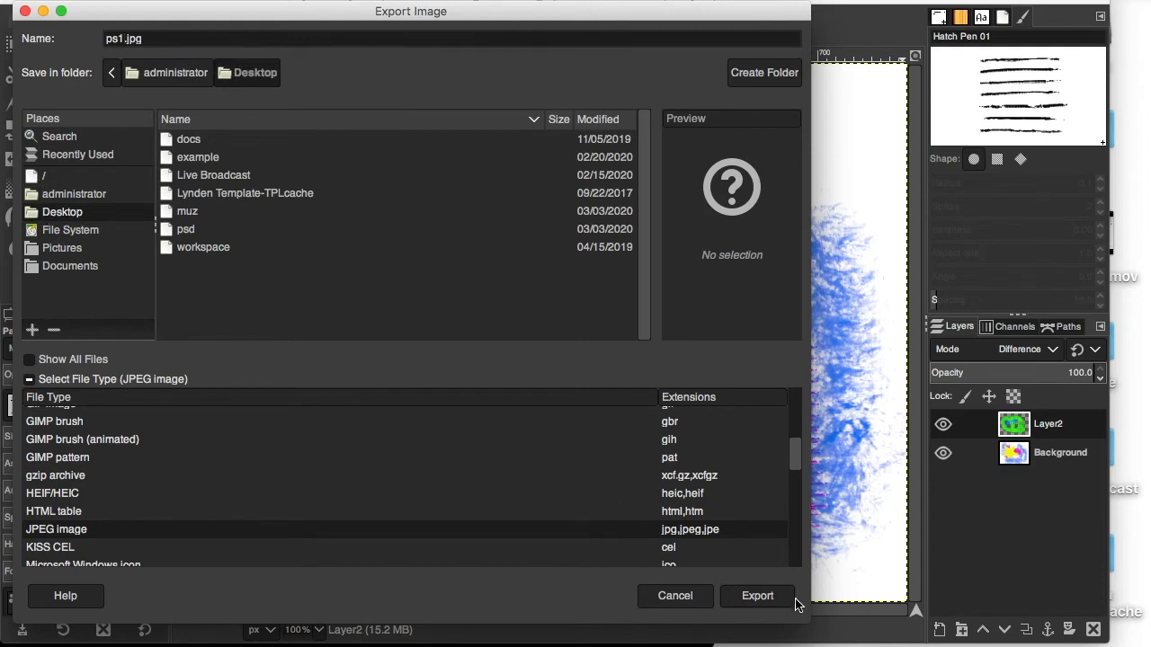
left_click(763, 599)
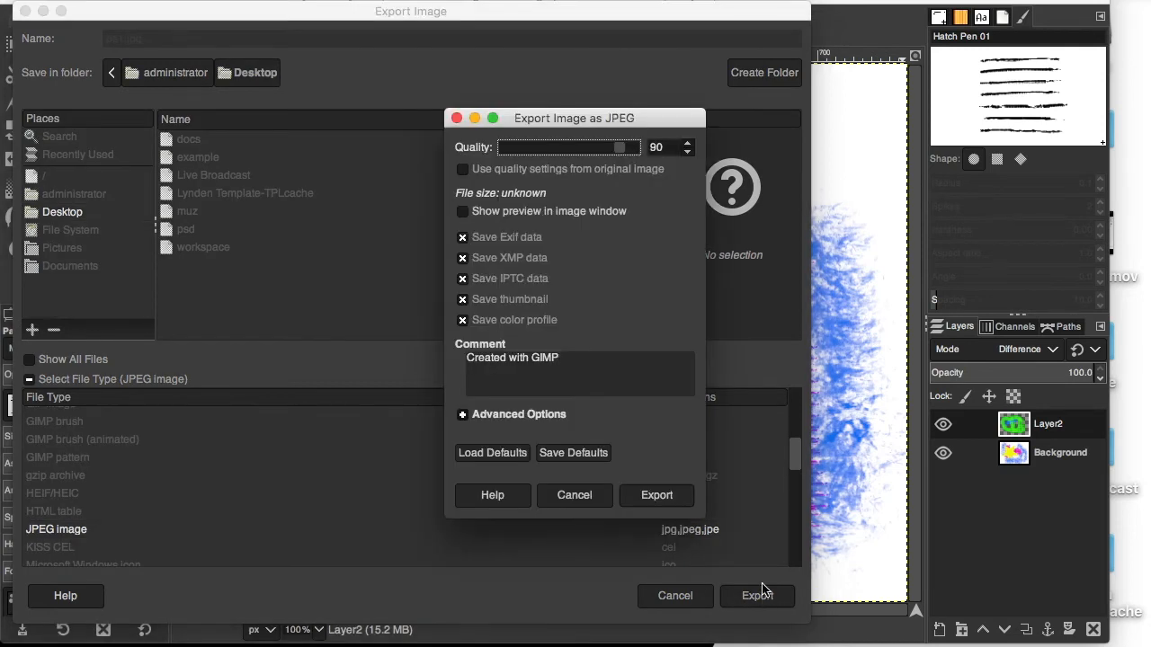
left_click_drag(619, 147, 644, 150)
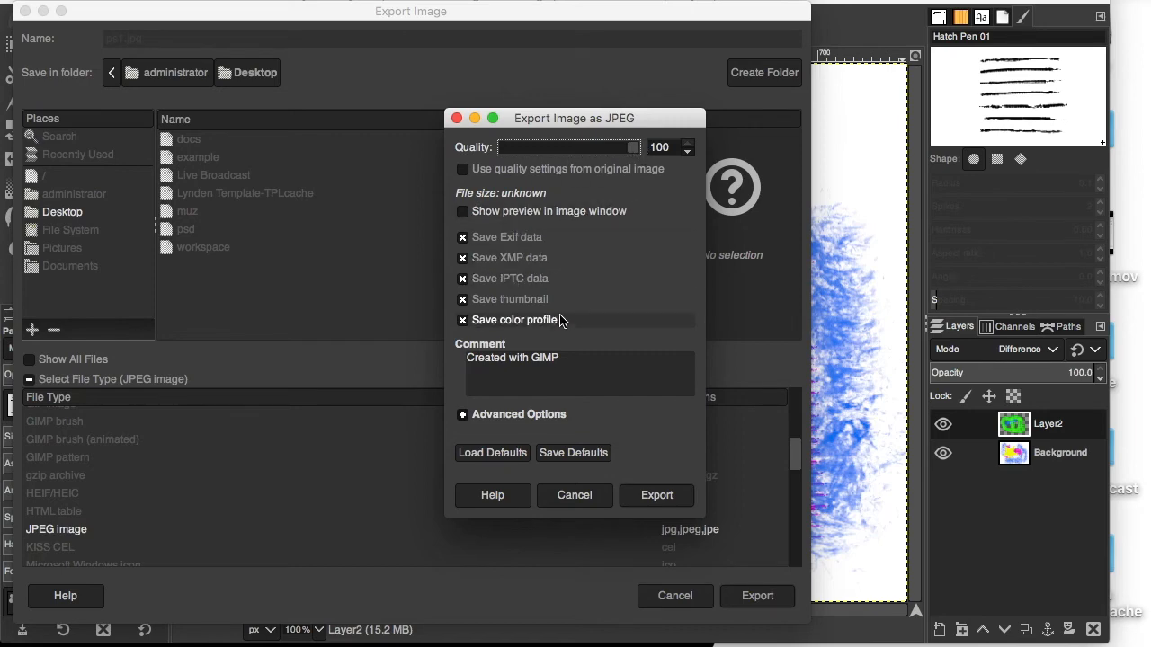
left_click(656, 495)
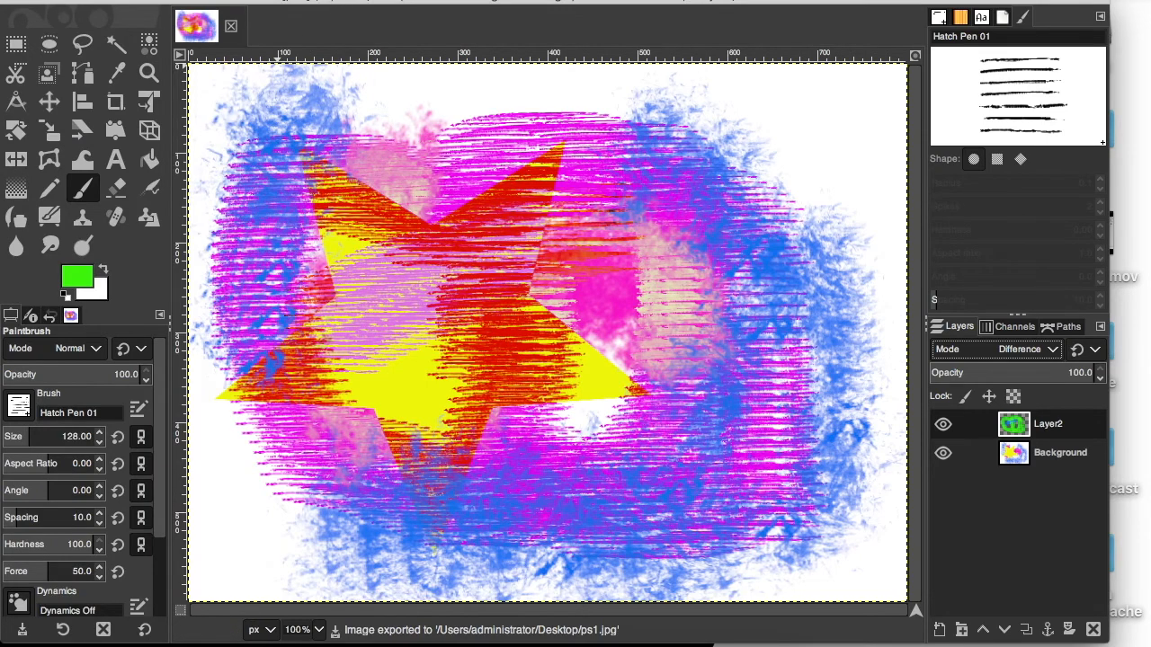
- Scale the whole image to a width of 1 inch, keeping width and height linked
left_click(322, 2)
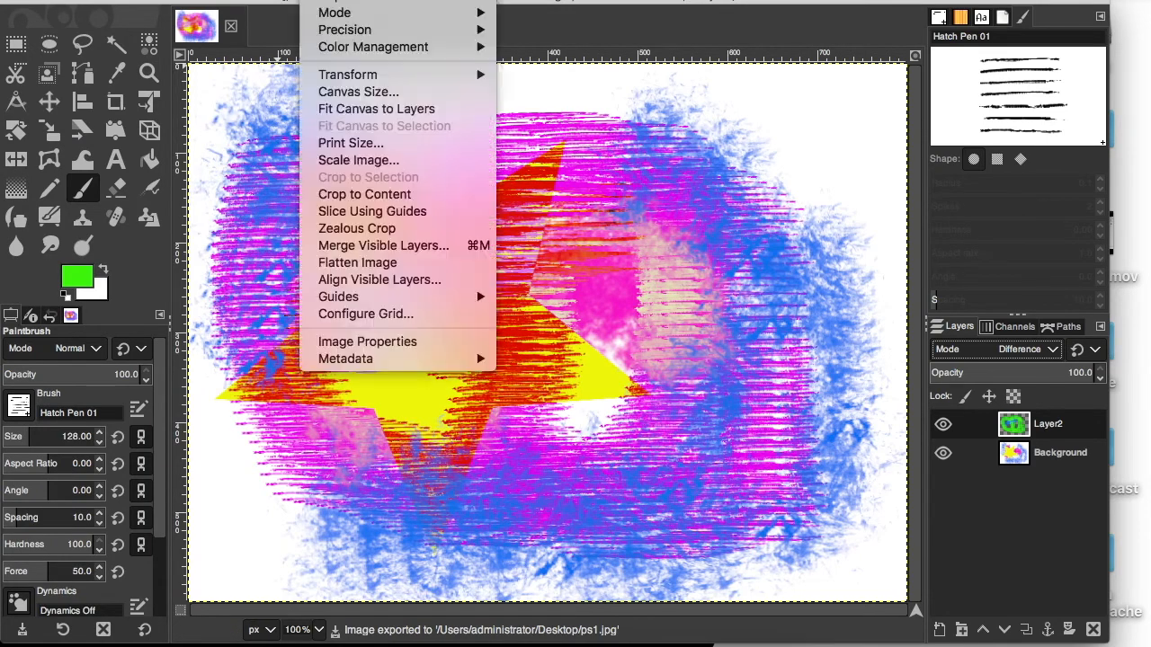
left_click(369, 160)
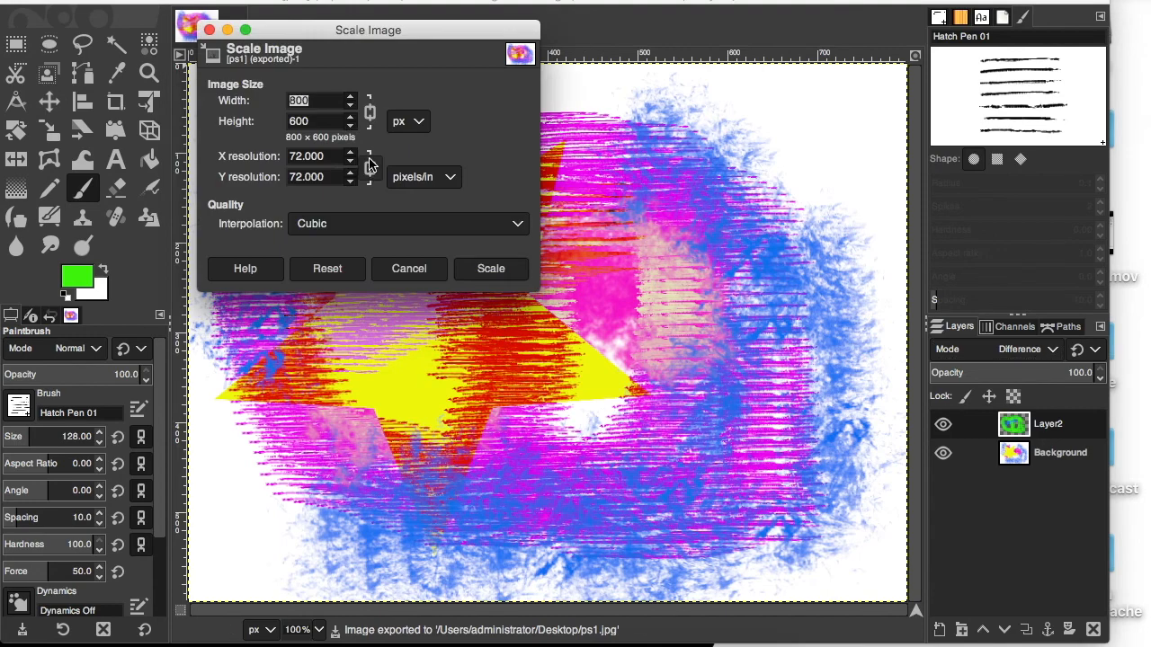
left_click(370, 115)
left_click(371, 112)
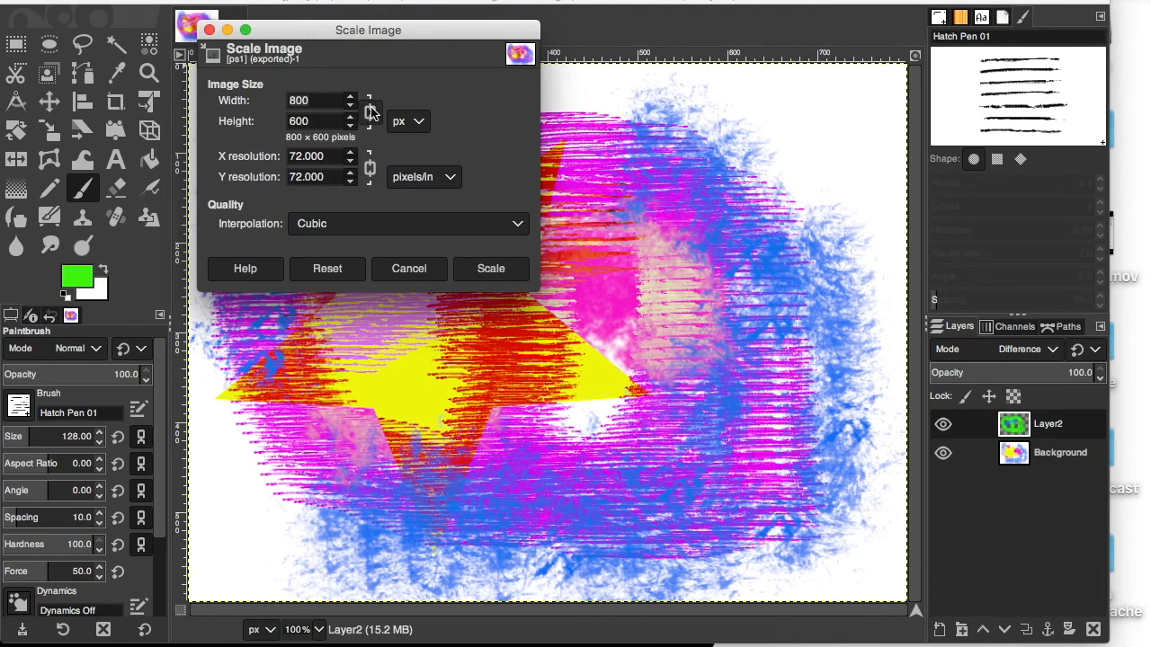
left_click(418, 123)
left_click(413, 179)
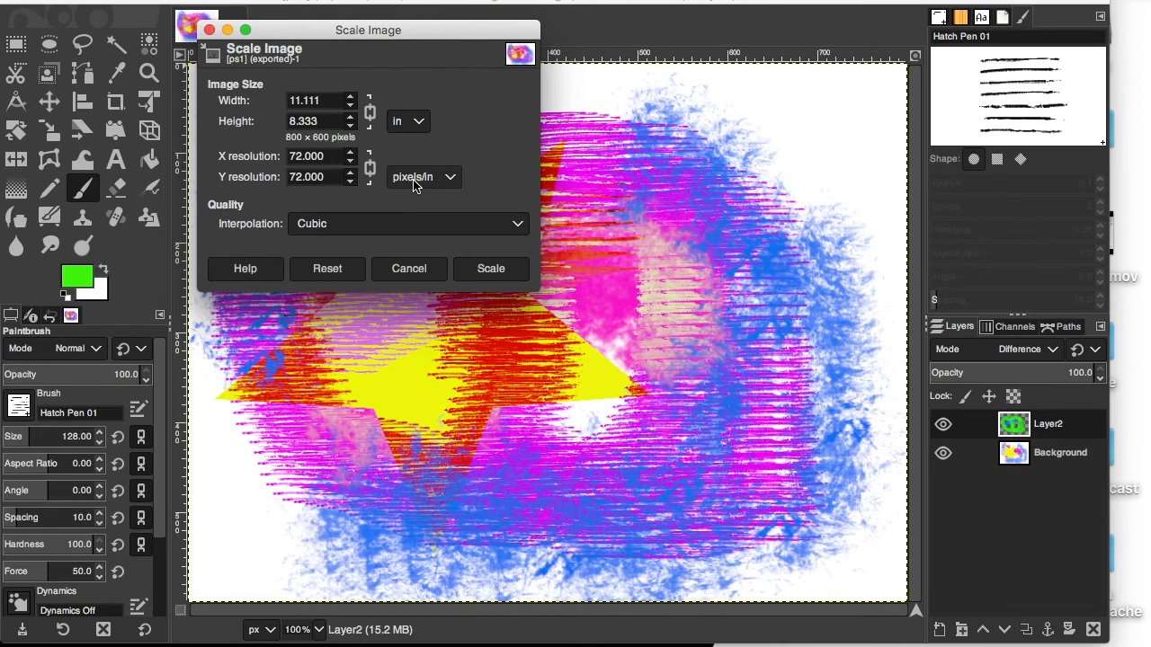
left_click_drag(326, 100, 276, 101)
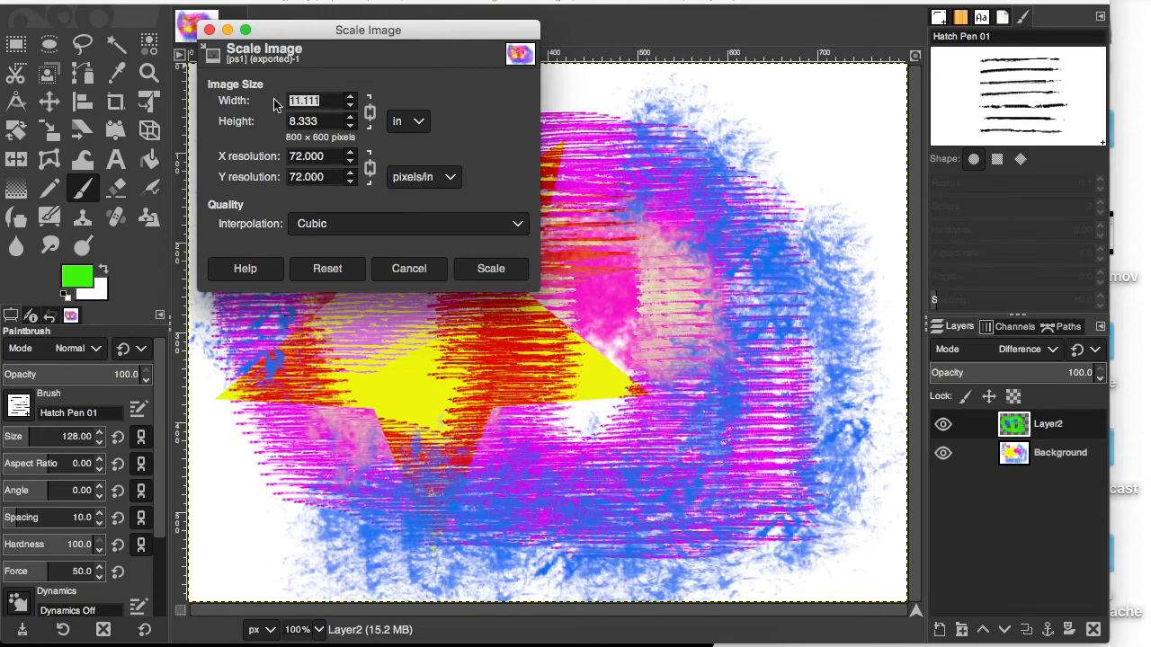
type("1")
left_click(490, 269)
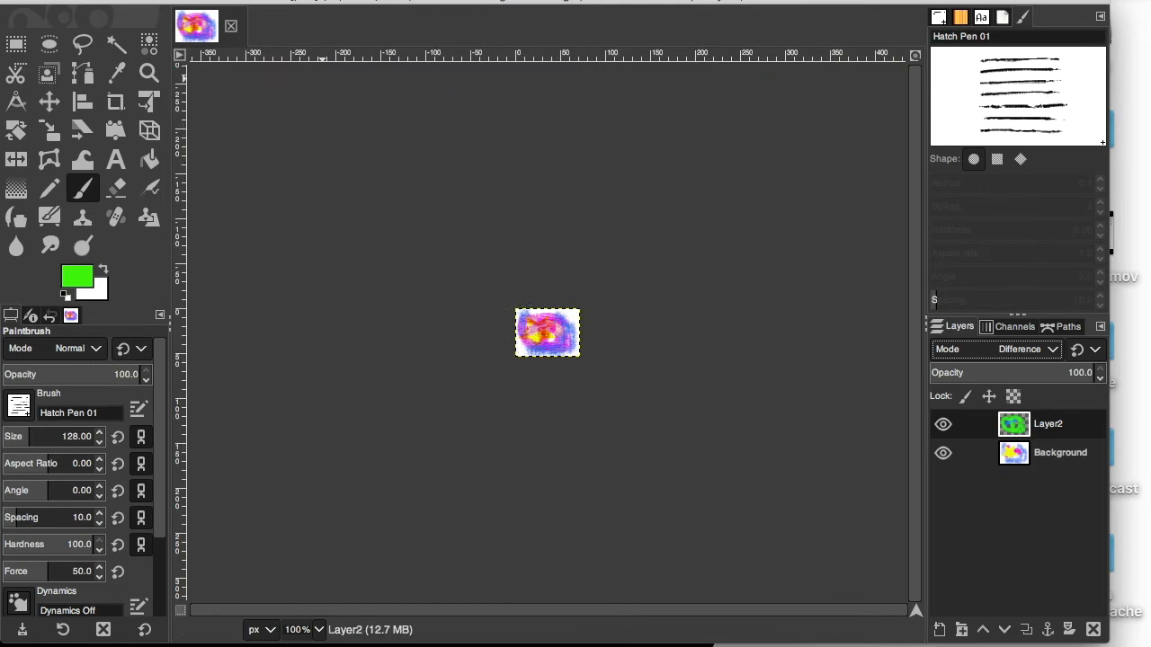
- Export the scaled-down image to the Desktop as ps1_thumb.jpg with JPEG quality 100
left_click(144, 1)
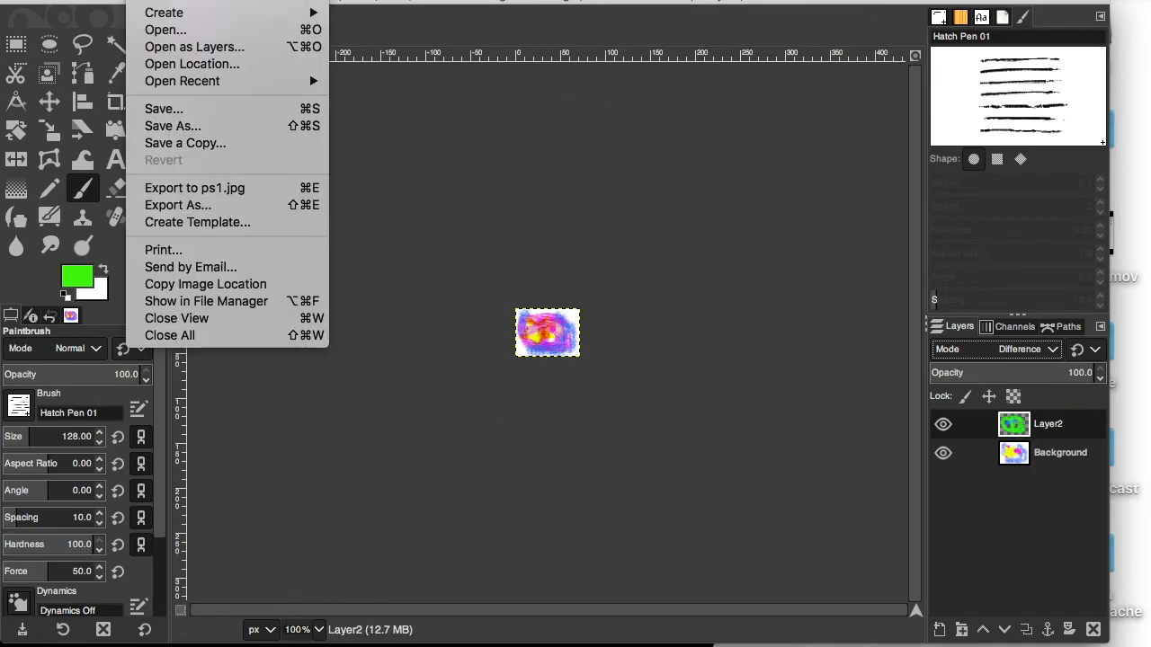
left_click(166, 205)
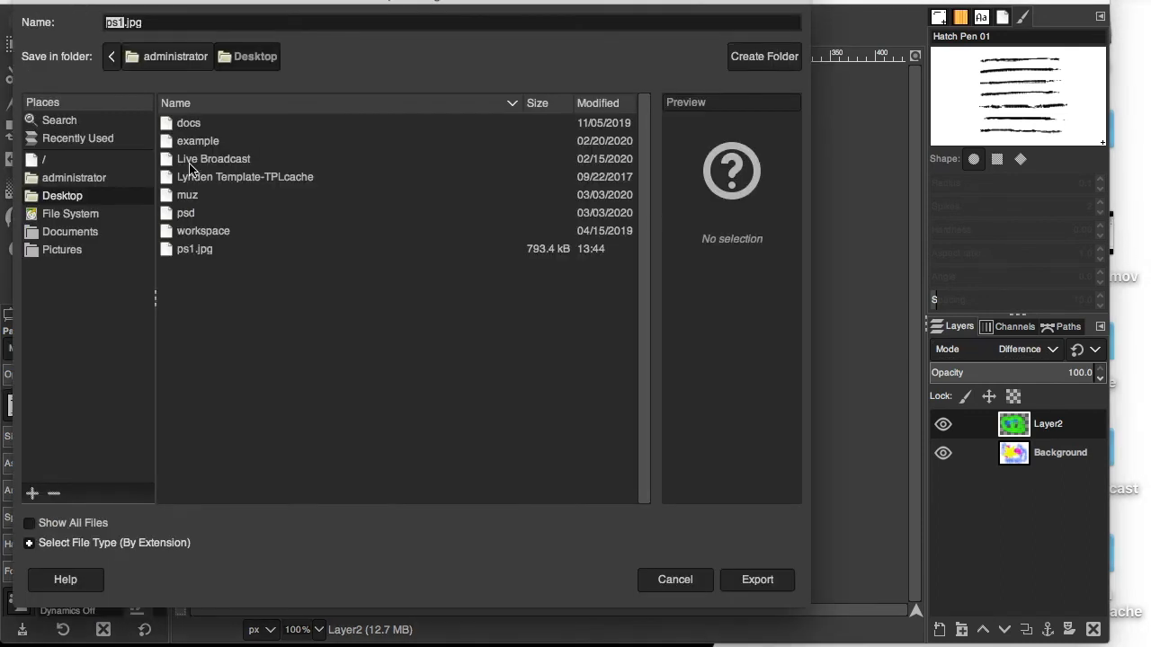
left_click(123, 23)
type("_thumb")
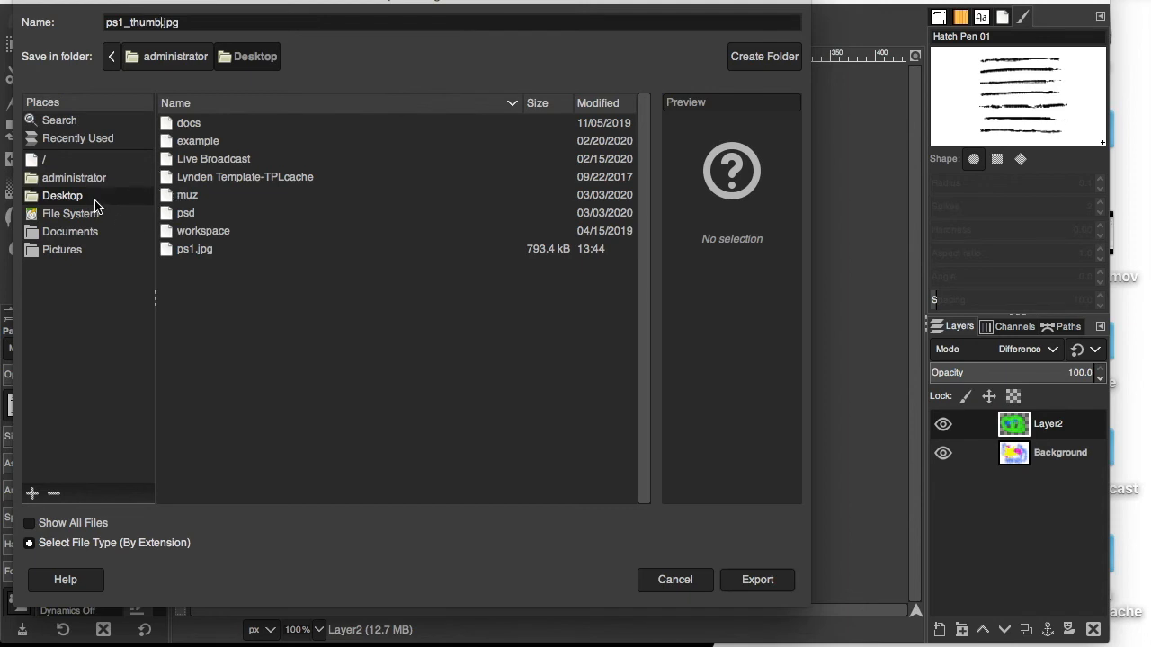
left_click(755, 581)
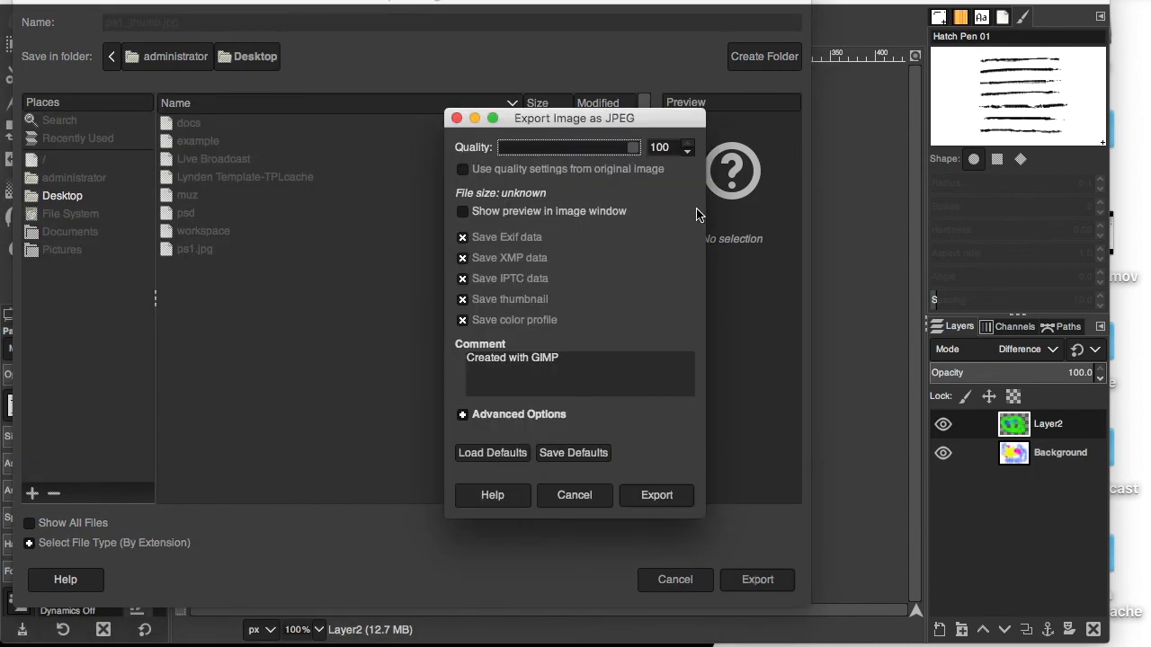
left_click(657, 493)
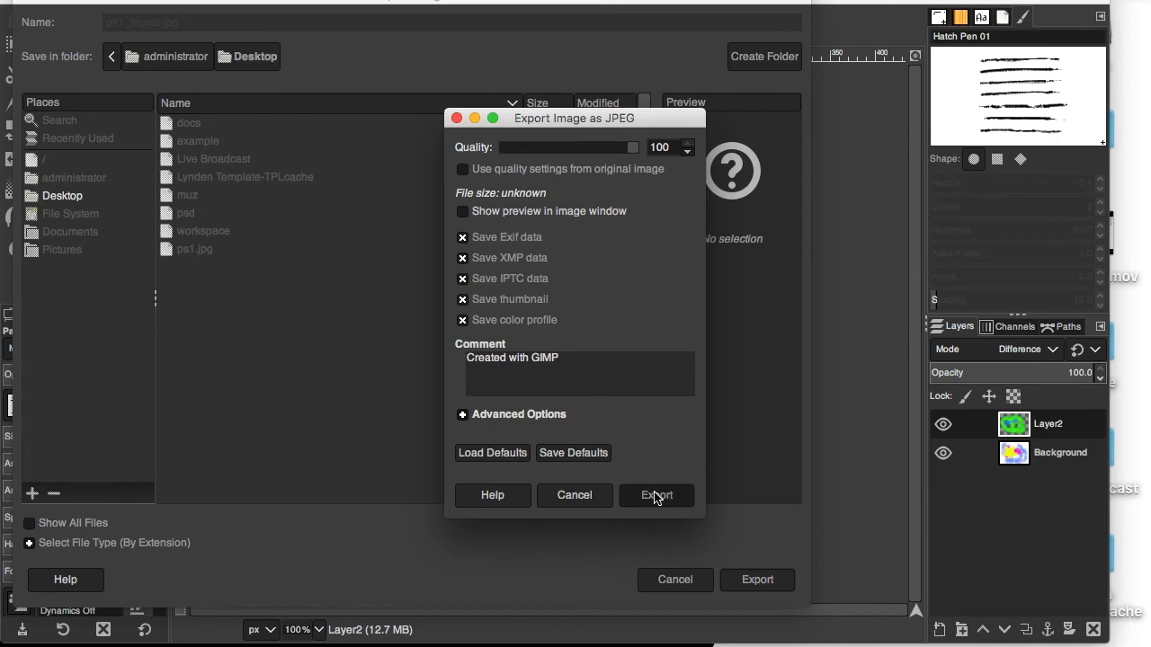